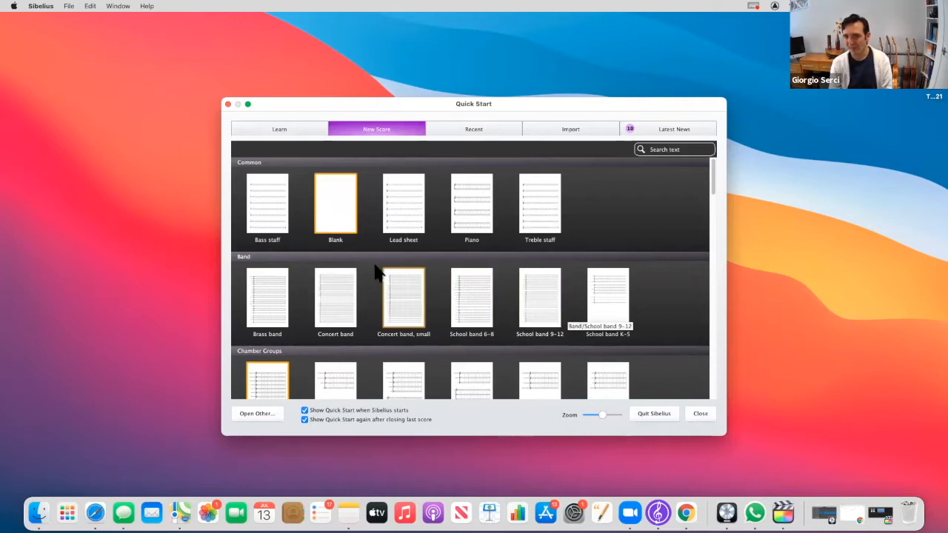
- Create a new blank A4 portrait score and add a Voice staff from the Singers family
left_click(339, 208)
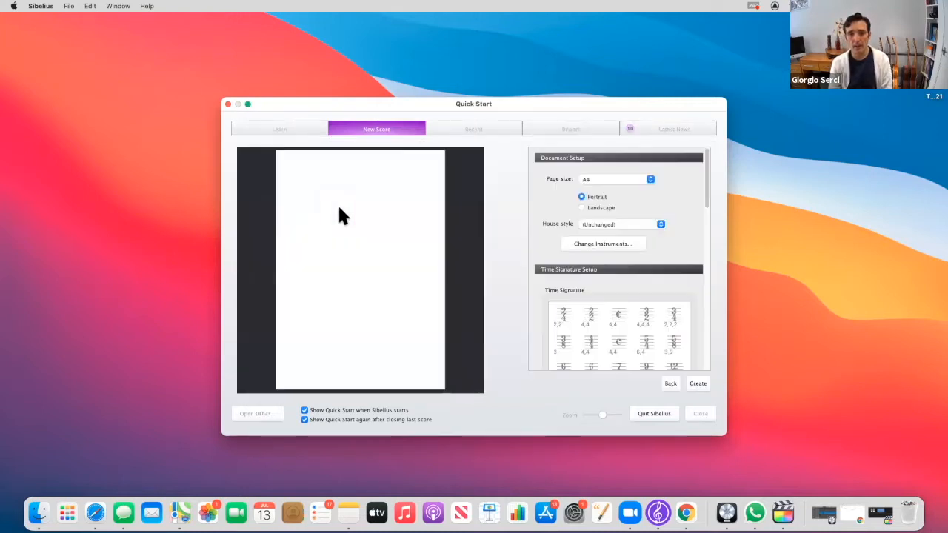
left_click(699, 379)
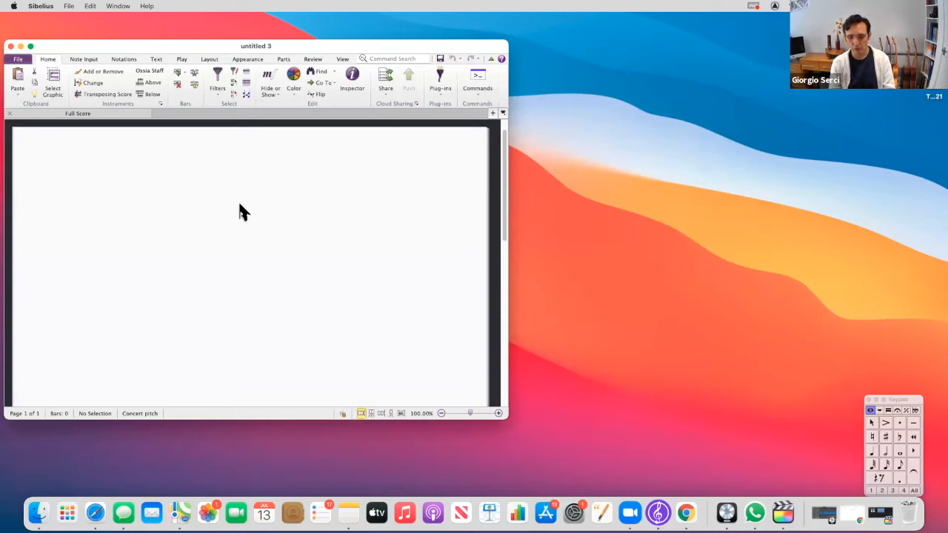
key("i")
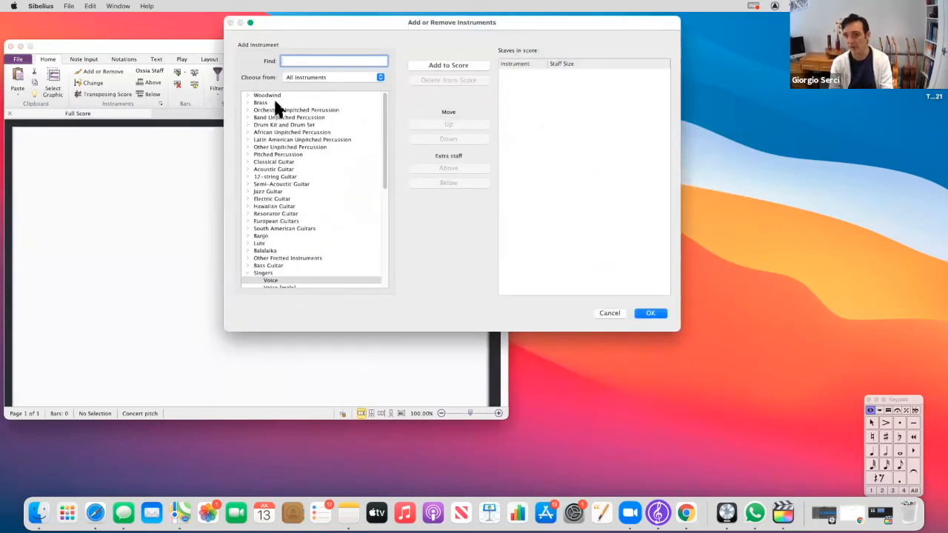
scroll(311, 248, "down", 3)
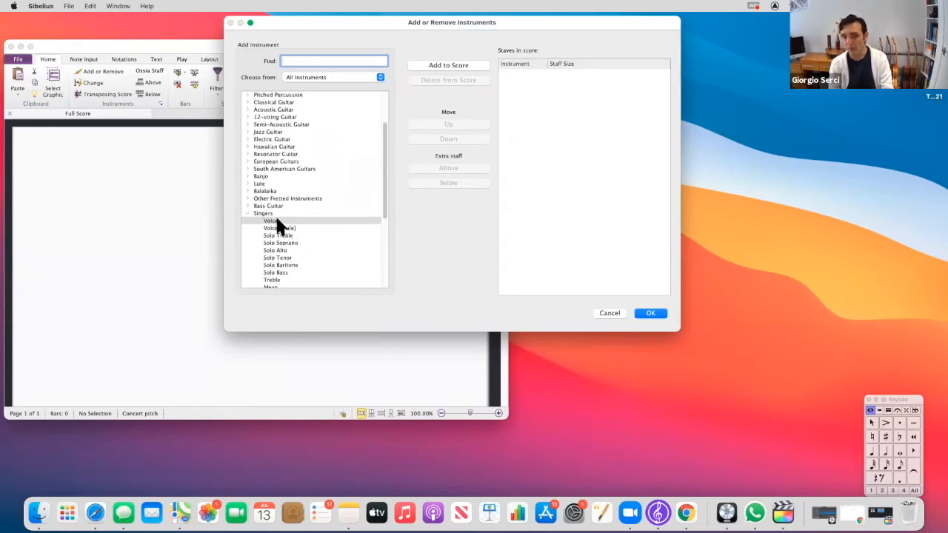
double_click(276, 220)
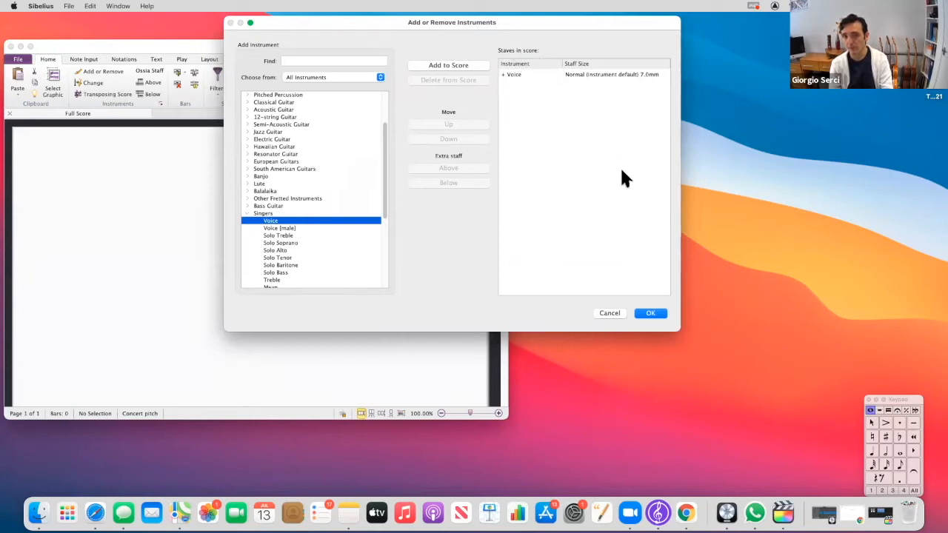
left_click(650, 314)
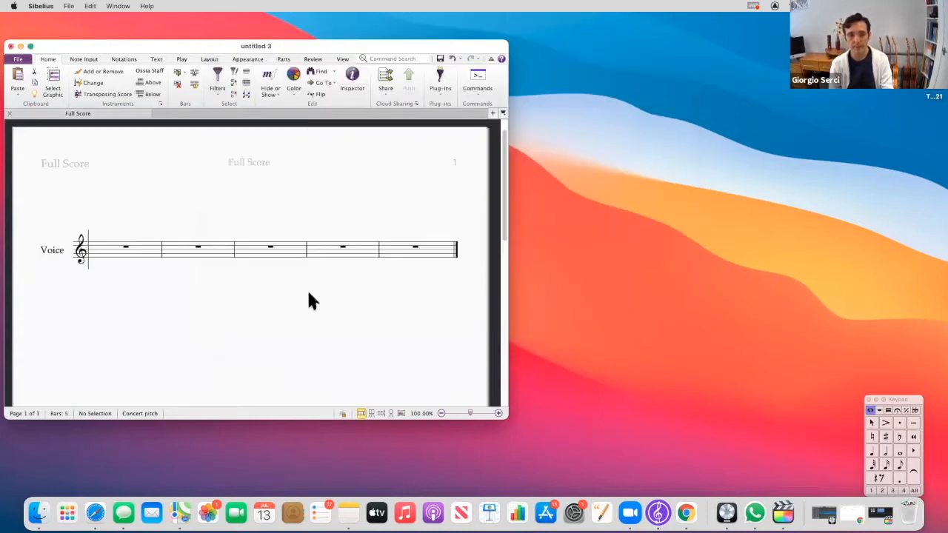
- Enlarge the score window and append empty bars at the end until the score has 34 bars
left_click_drag(510, 421, 599, 443)
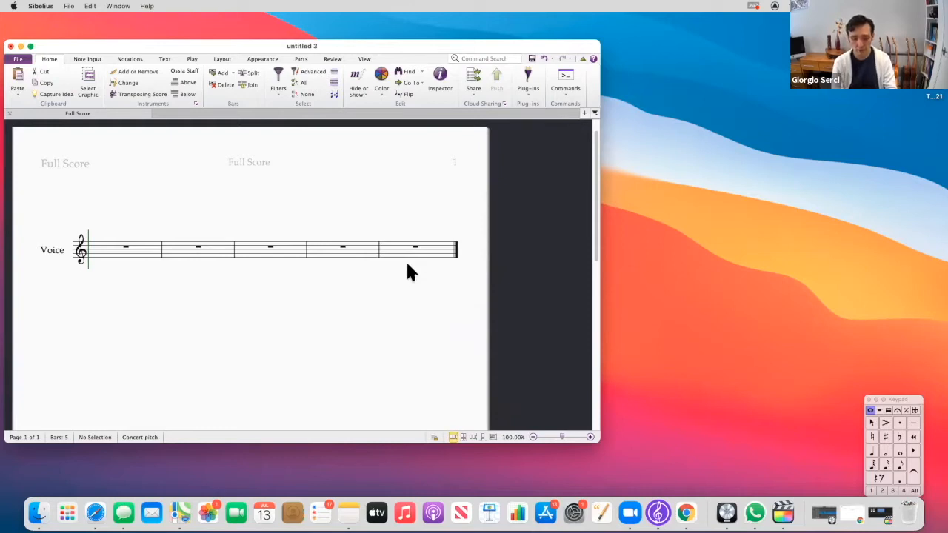
key("super+b")
key("super+b")
key("super+b")
key("super+b")
key("super+b")
key("super+b")
key("super+b")
key("super+b")
key("super+b")
key("super+b")
key("super+b")
key("super+b")
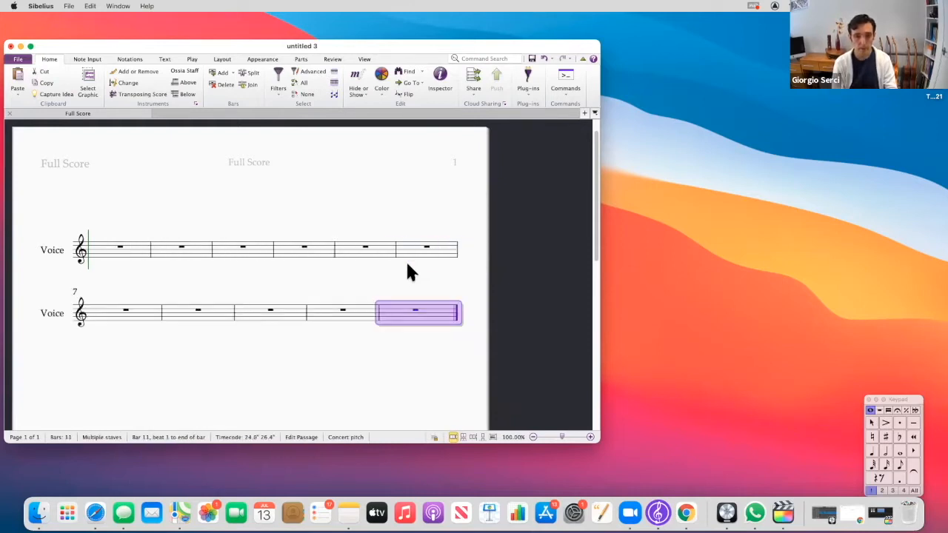
key("super+b")
key("super+b")
key("super+b")
key("super+b")
key("super+b")
key("super+b")
key("super+b")
key("super+b")
key("super+b")
key("super+b")
key("super+b")
key("super+b")
key("super+b")
key("super+b")
key("super+b")
key("super+b")
key("super+b")
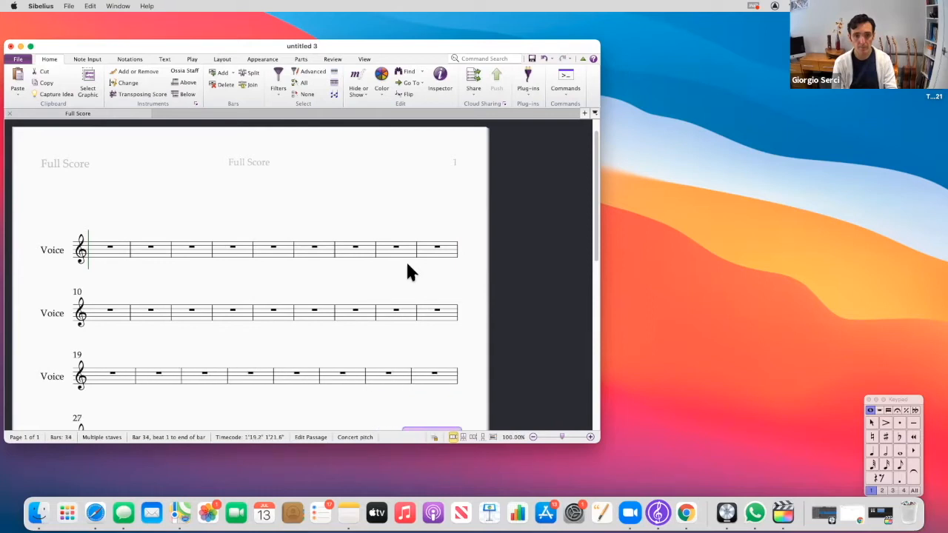
scroll(404, 262, "down", 4)
scroll(290, 257, "up", 4)
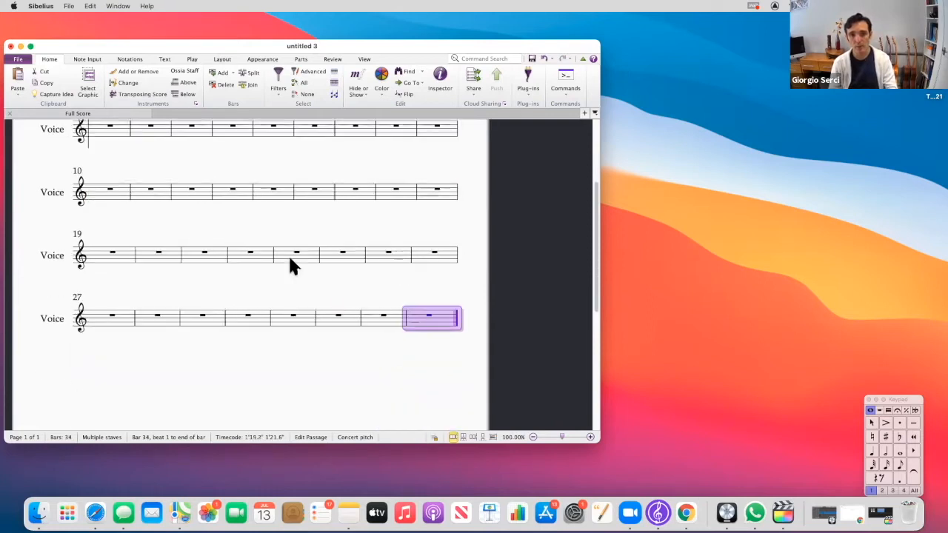
- Delete the Voice instrument names in front of the first system and all following systems
left_click(58, 315)
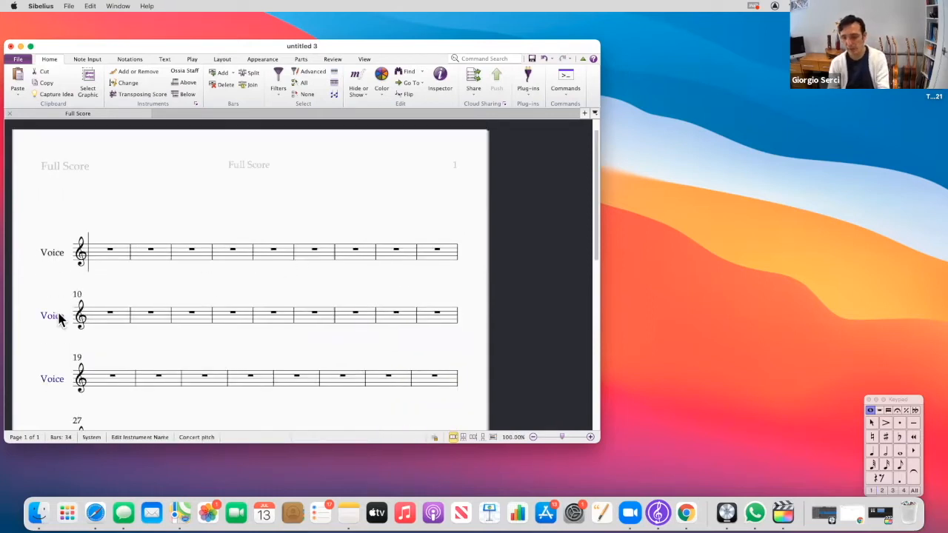
key("Delete")
left_click(55, 254)
key("Delete")
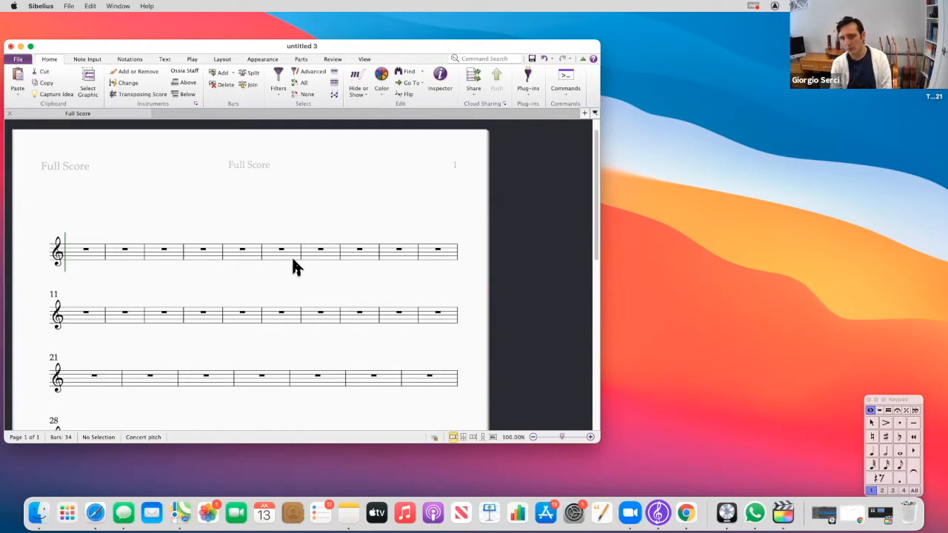
- Turn on automatic system breaks every 4 bars for the whole score
left_click(221, 59)
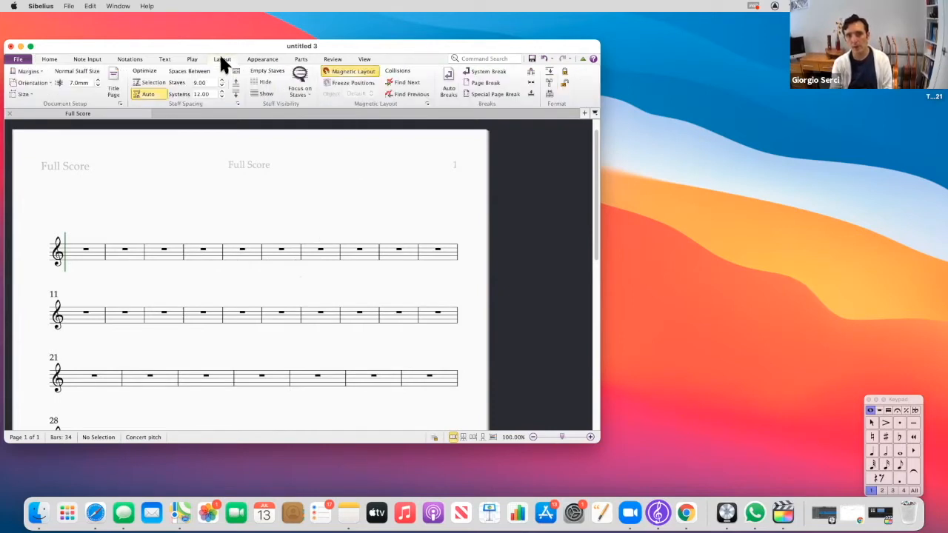
left_click(449, 89)
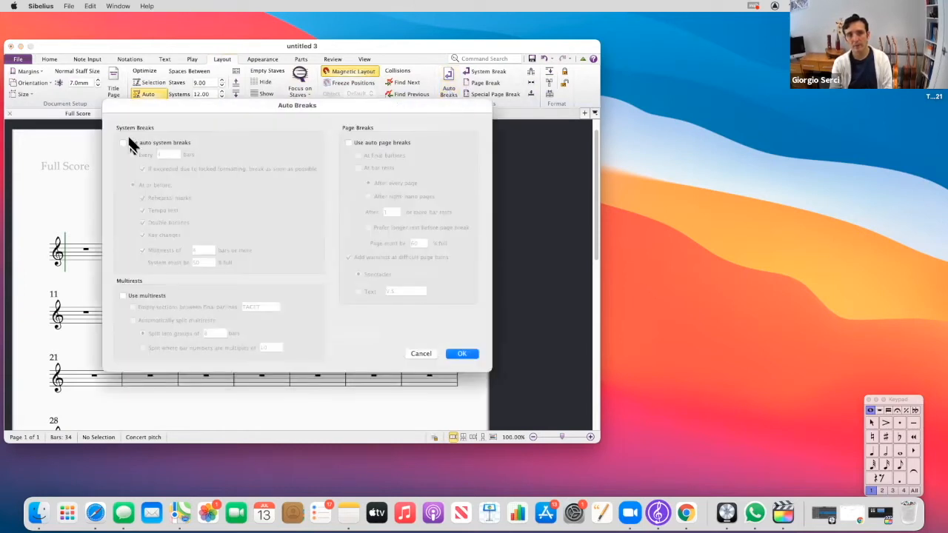
left_click(124, 144)
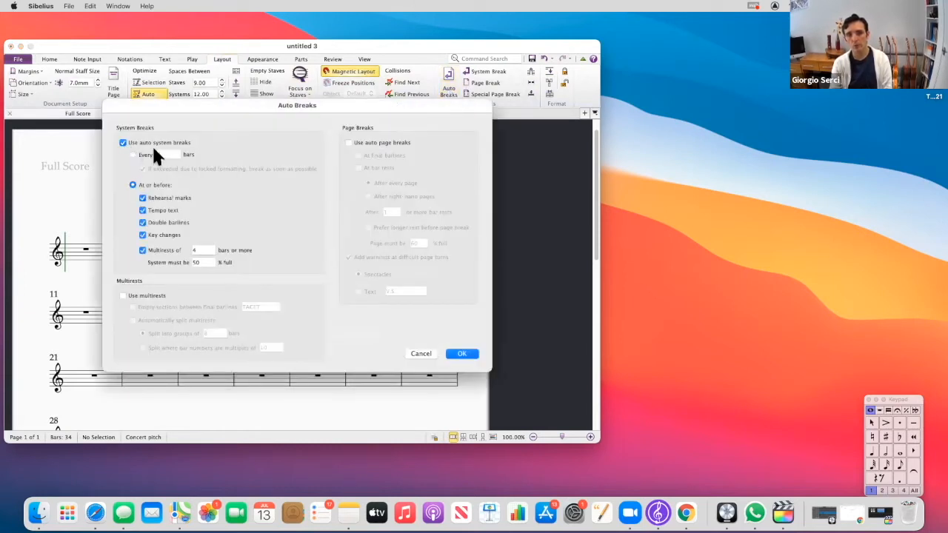
left_click(133, 156)
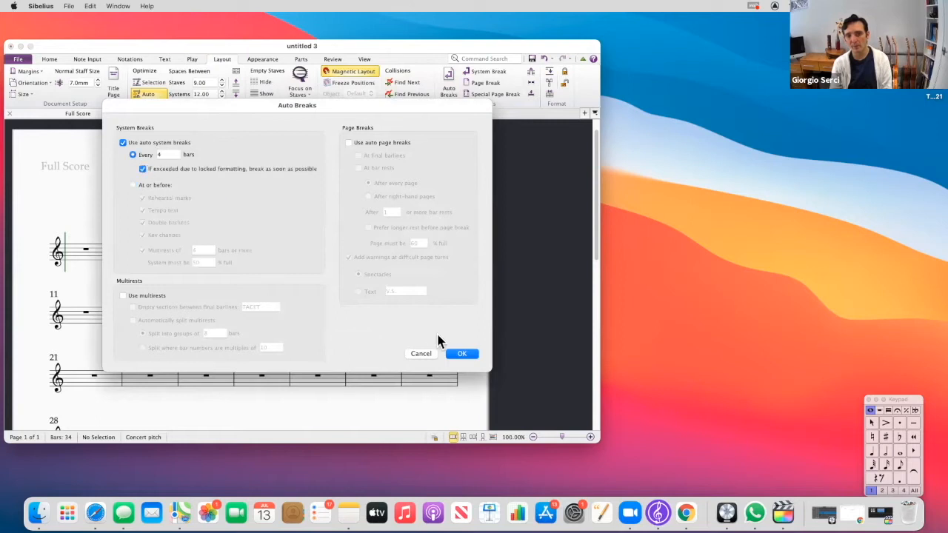
left_click(464, 354)
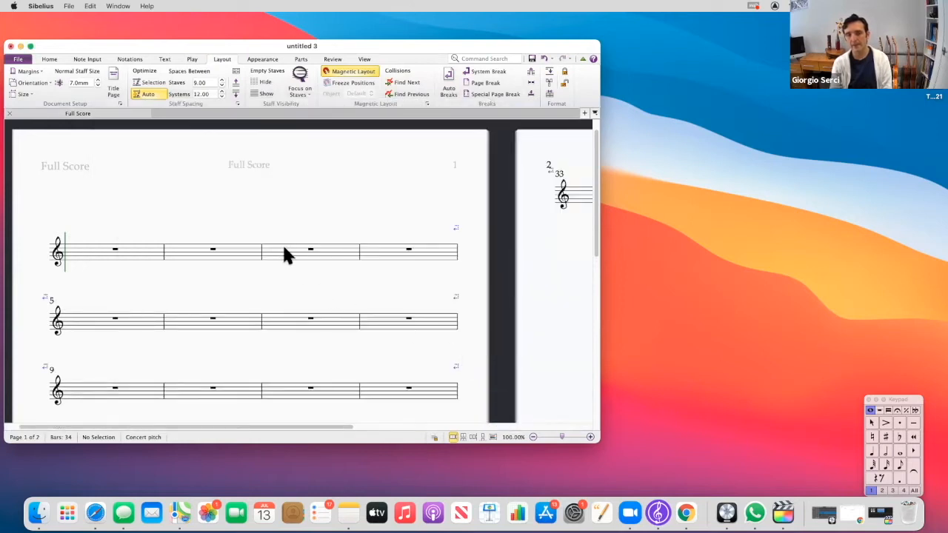
scroll(252, 247, "down", 1)
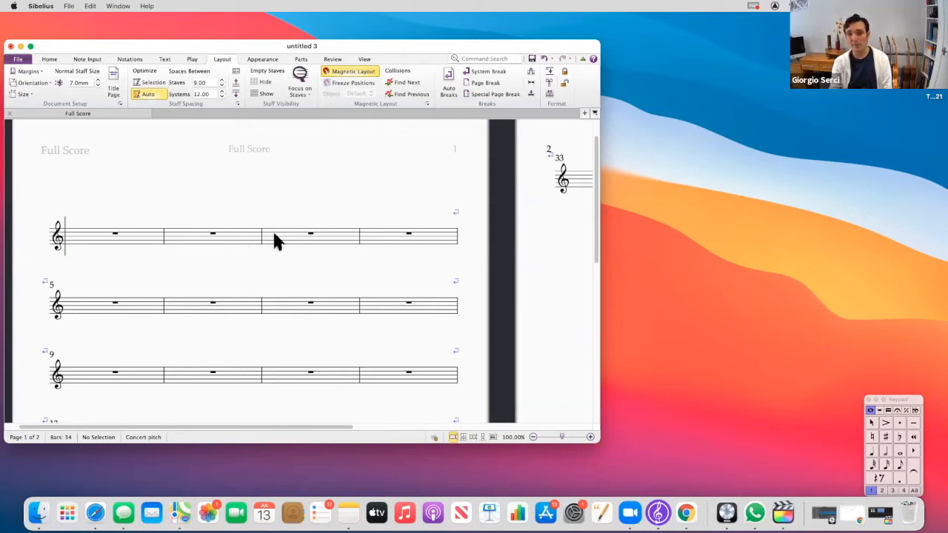
scroll(285, 246, "down", 3)
scroll(282, 239, "up", 4)
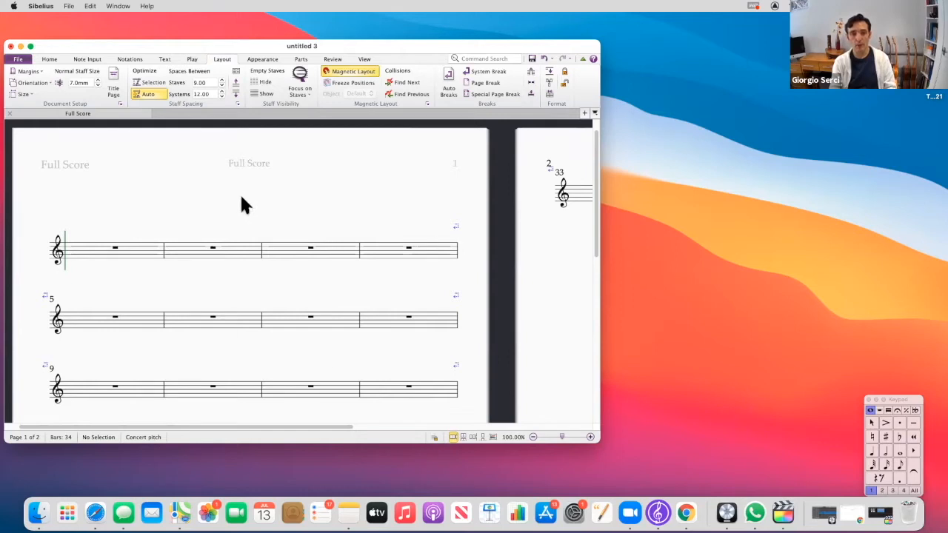
- Add the title text "Etude" centred above the first system
right_click(240, 197)
mouse_move(289, 311)
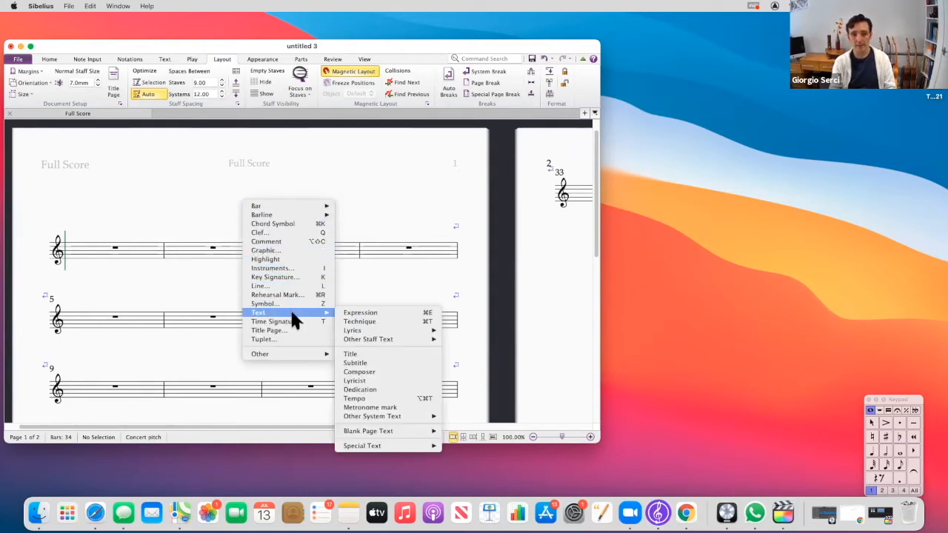
left_click(370, 355)
left_click(219, 177)
type("Etude")
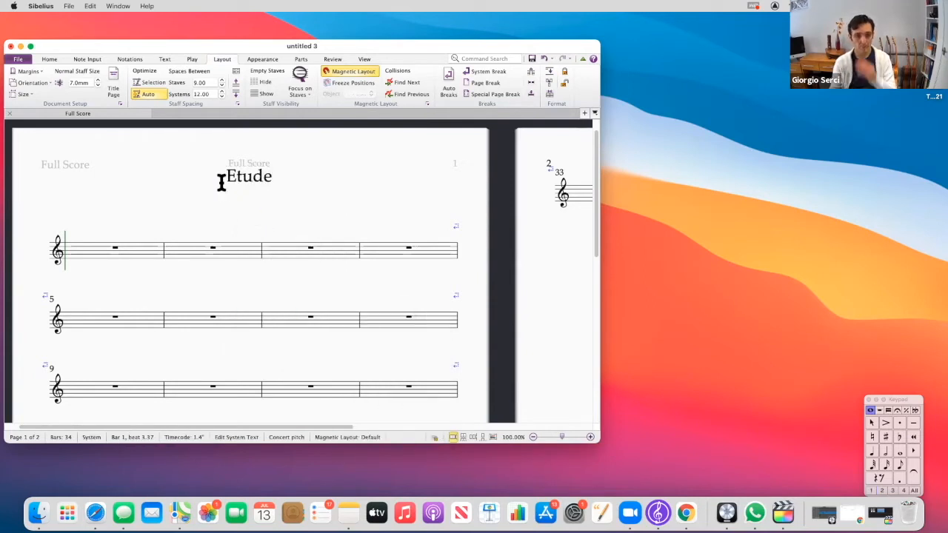
key("Escape")
key("Escape")
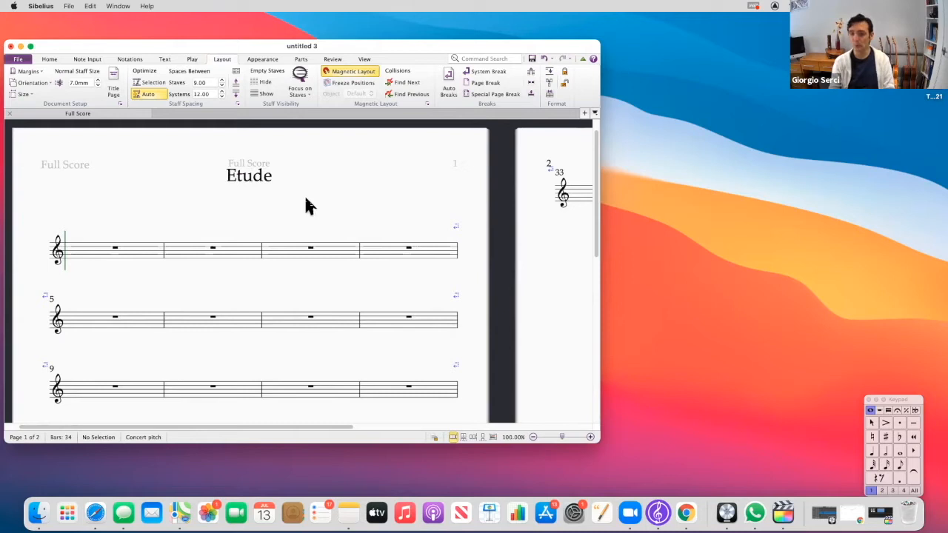
- Add the subtitle "from the album 'Blue'" below the title
right_click(289, 198)
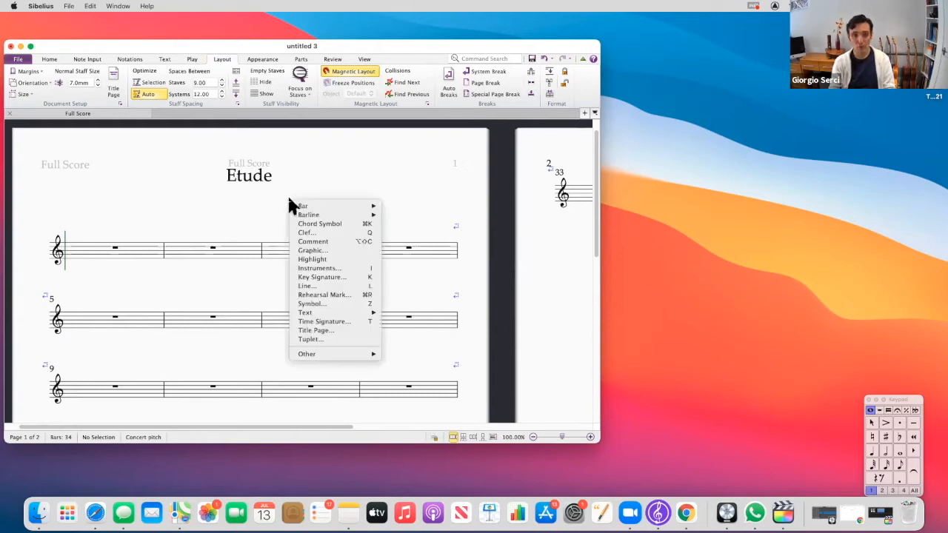
mouse_move(373, 317)
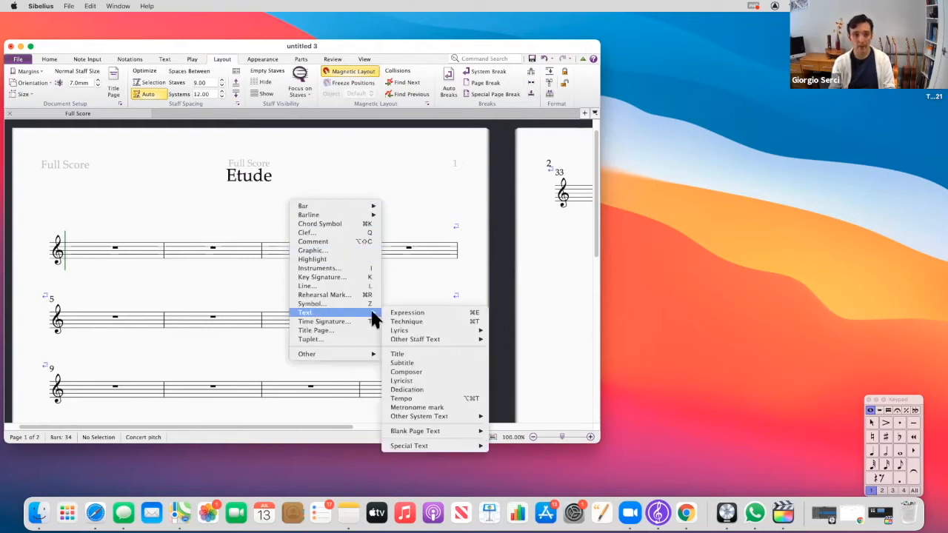
left_click(420, 361)
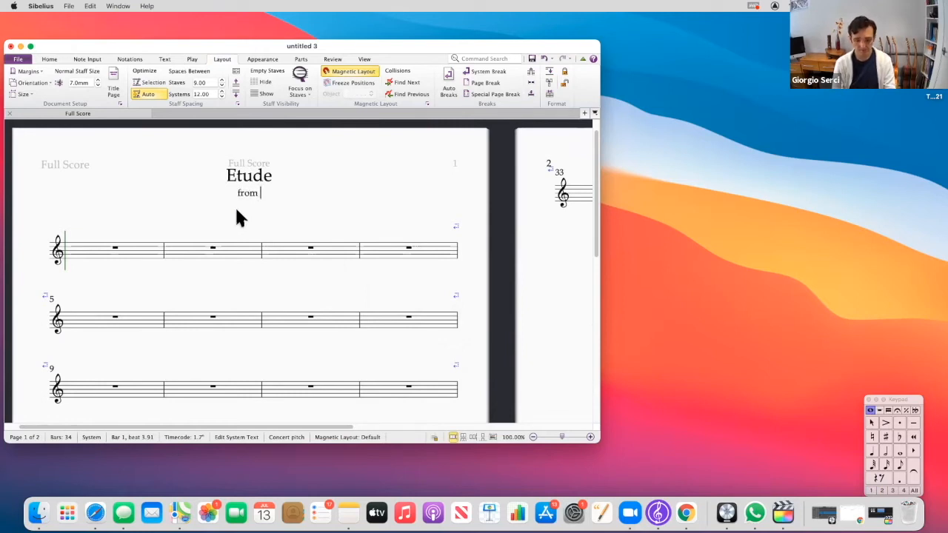
type("from the album 'Blue'")
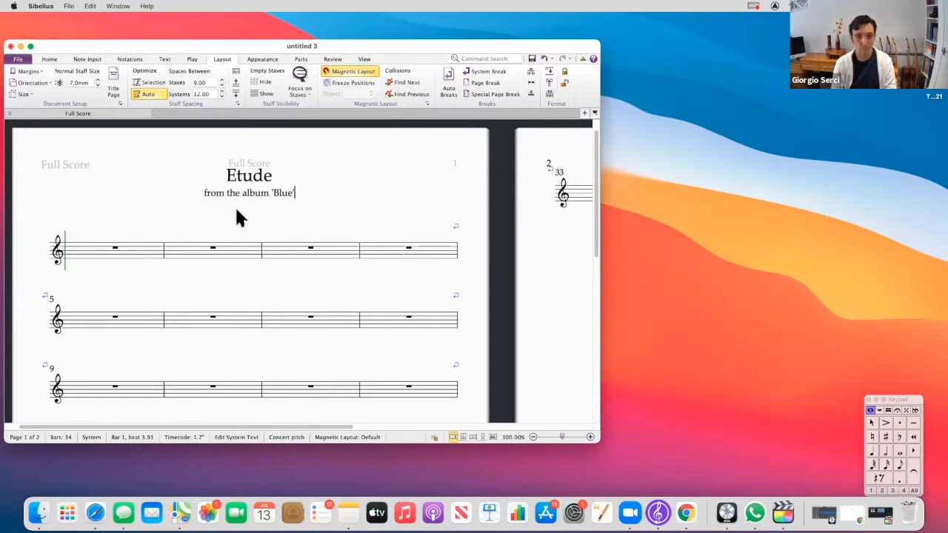
left_click(392, 225)
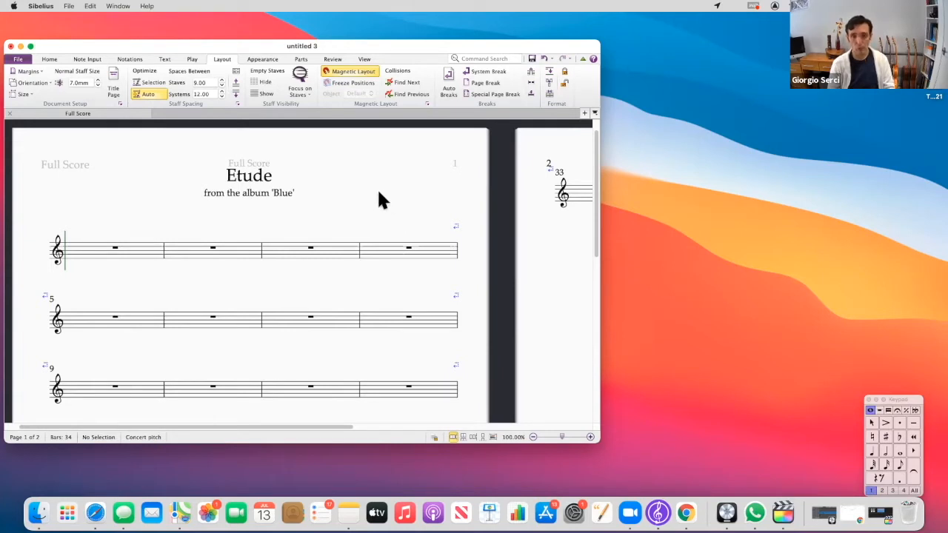
- Add composer text with the composer's initials above the end of the first system
right_click(379, 192)
mouse_move(434, 308)
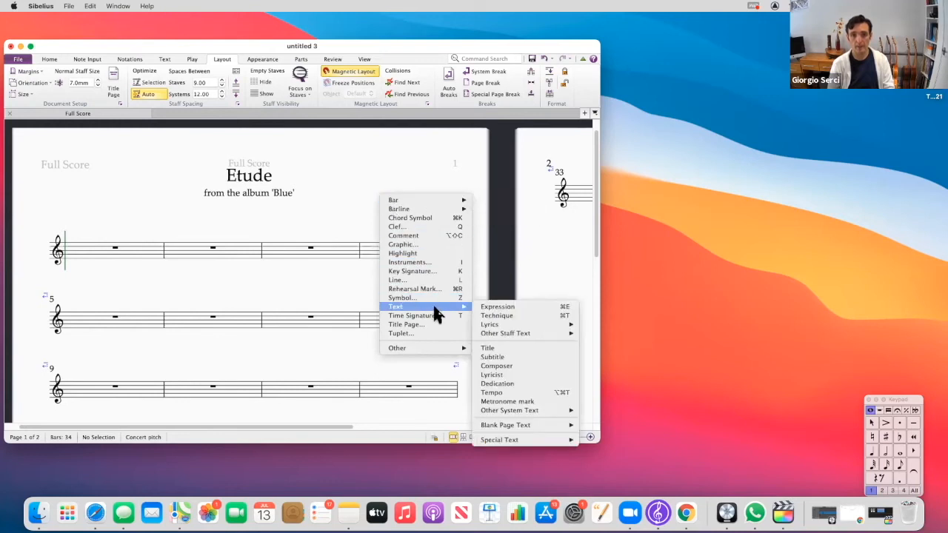
left_click(515, 356)
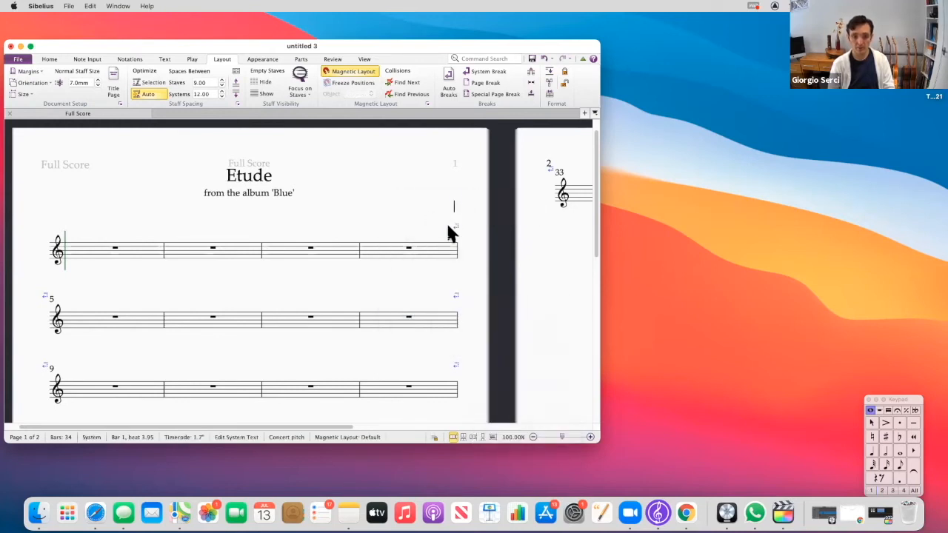
type("GS")
left_click(362, 232)
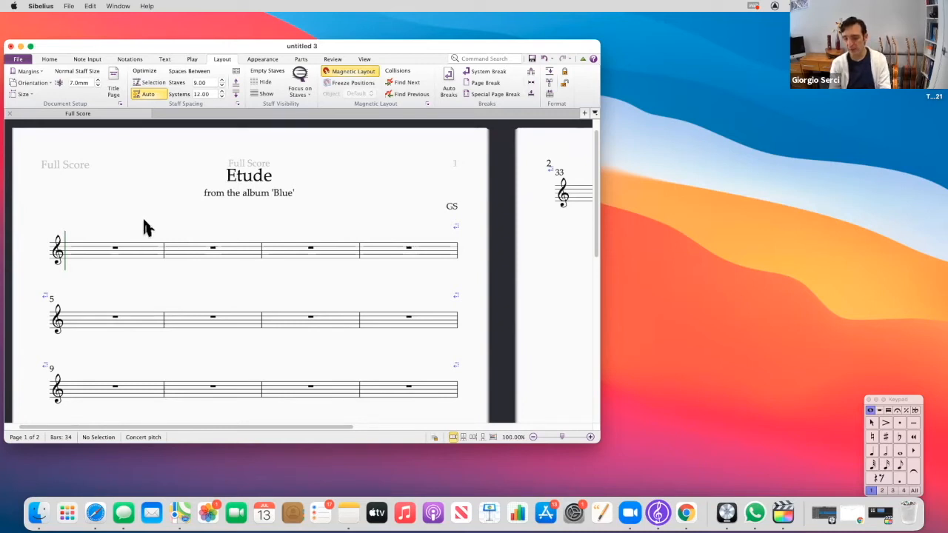
- Place a G major key signature and a 4/4 time signature at the start of the first bar
key("k")
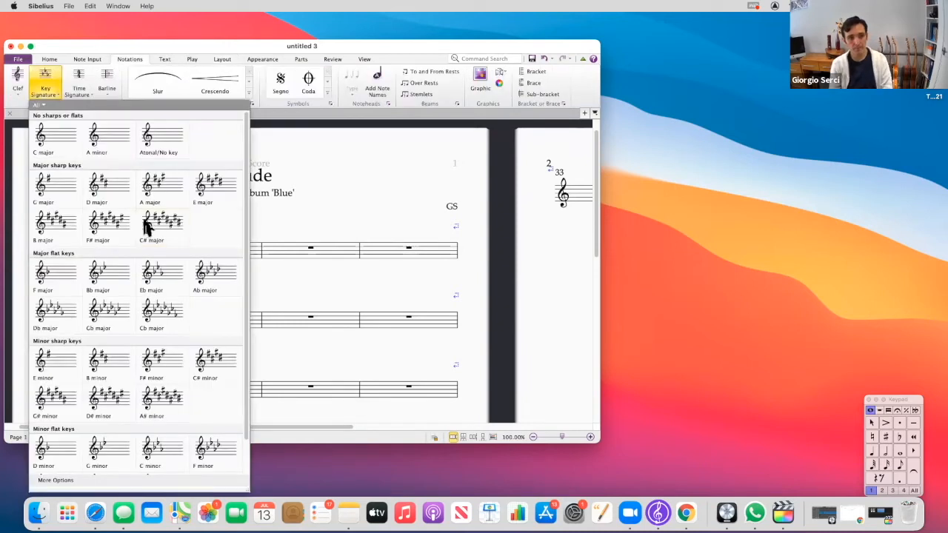
left_click(54, 189)
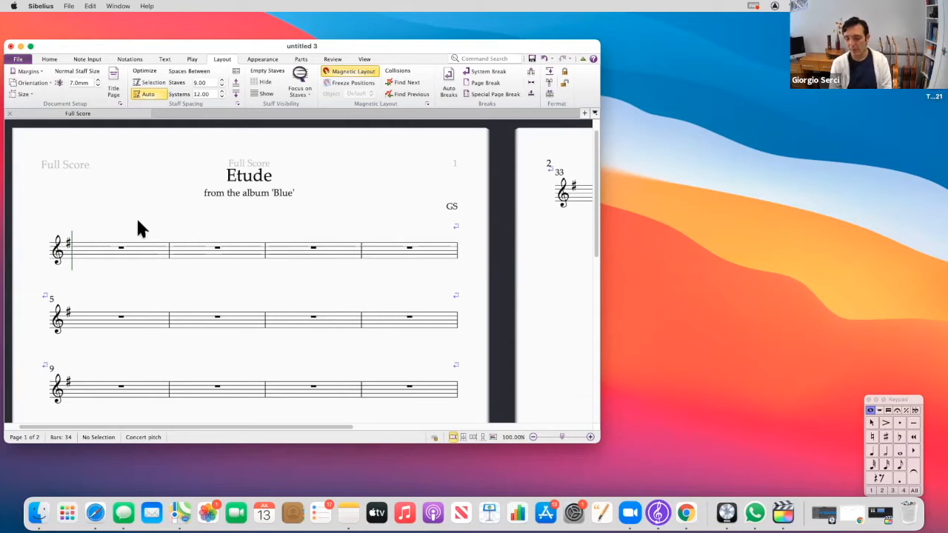
key("t")
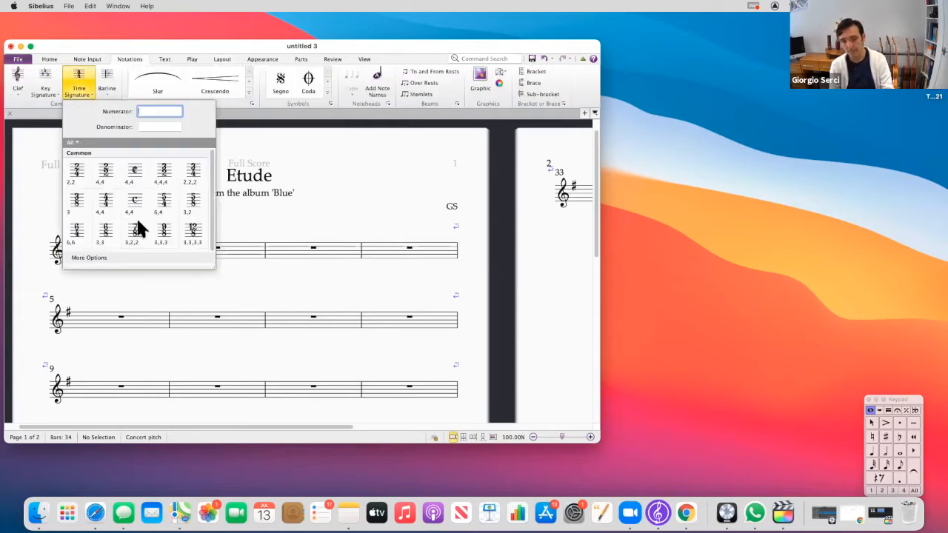
left_click(101, 202)
left_click(74, 251)
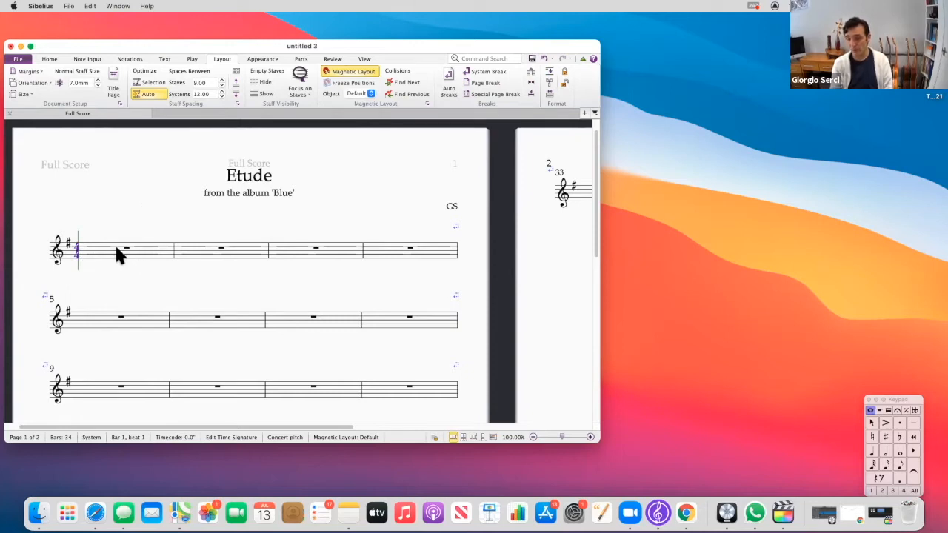
key("Escape")
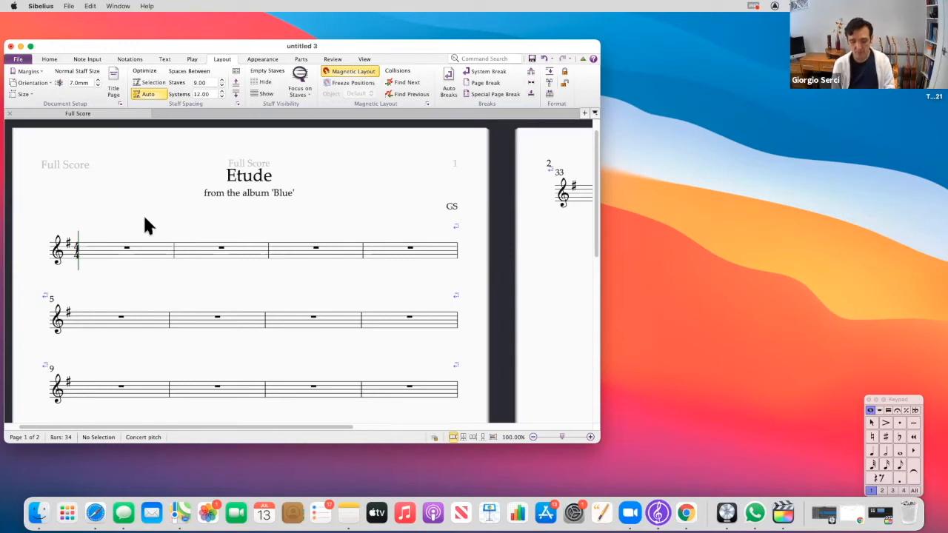
- Enter the chord symbols G, C, D and G above bars 1 to 4 of the first system
left_click(96, 217)
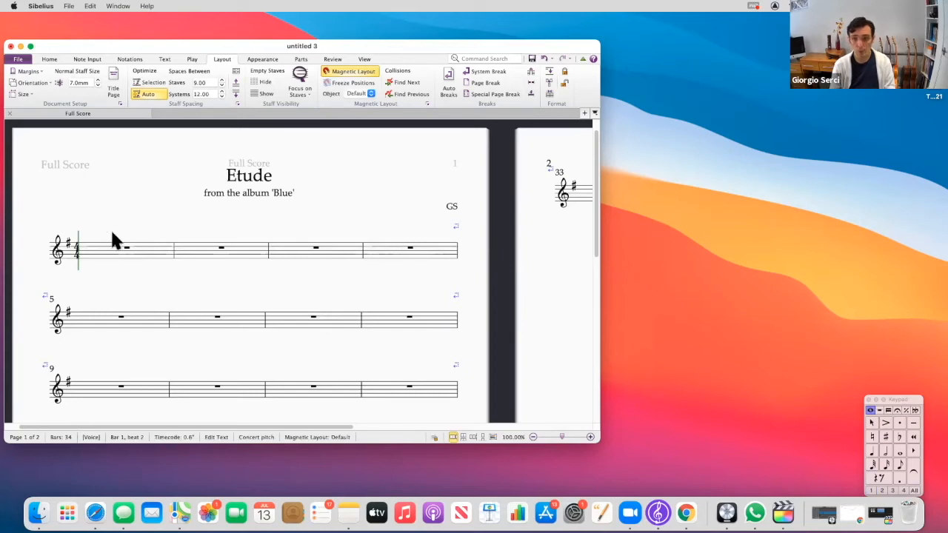
key("Escape")
key("space")
key("space")
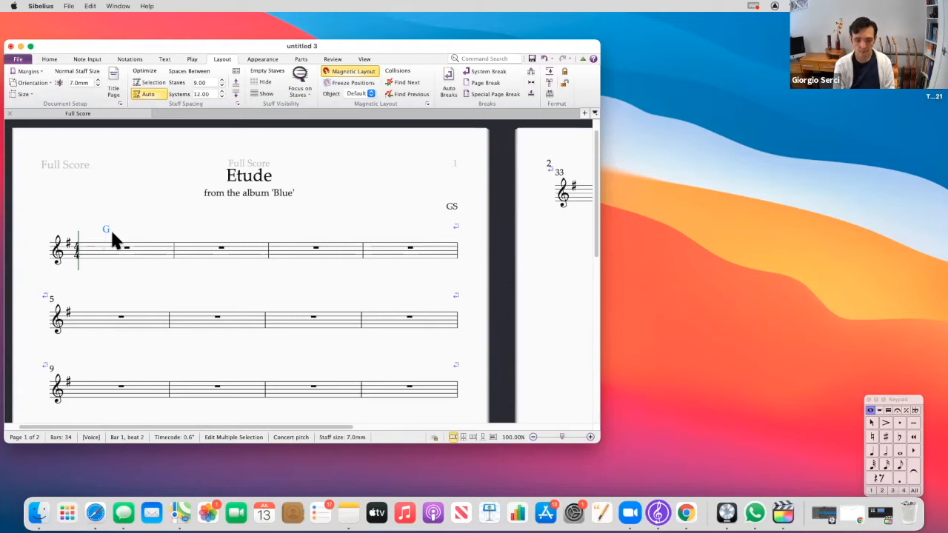
type("c")
key("space")
key("space")
key("space")
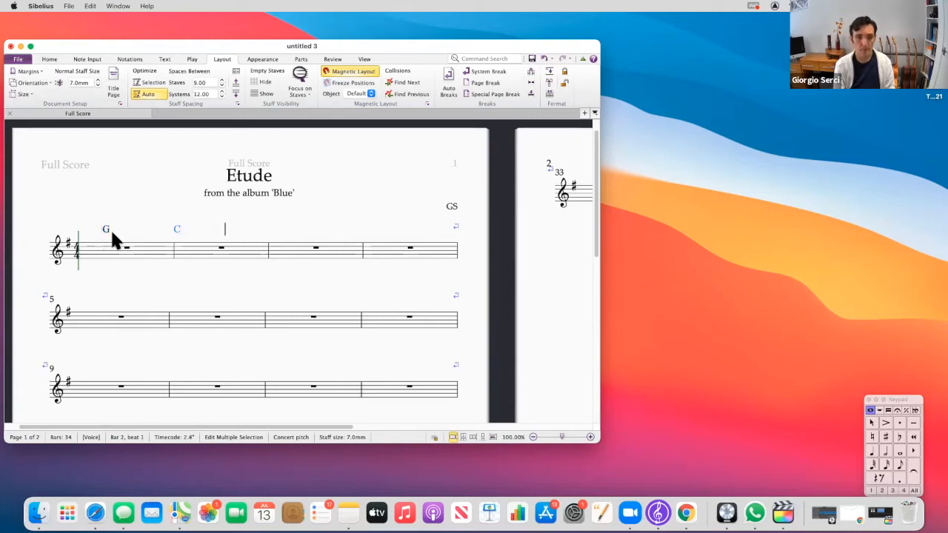
type("d")
key("space")
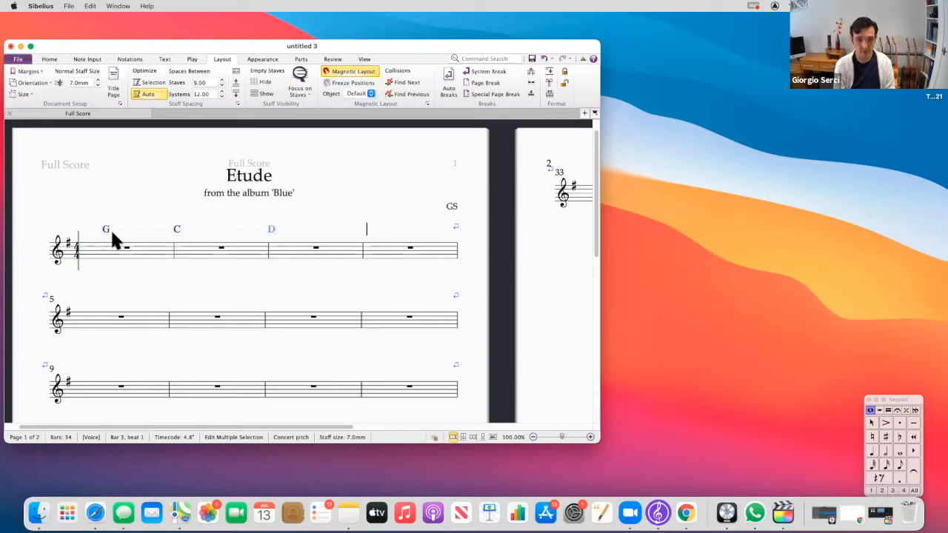
type("g")
key("space")
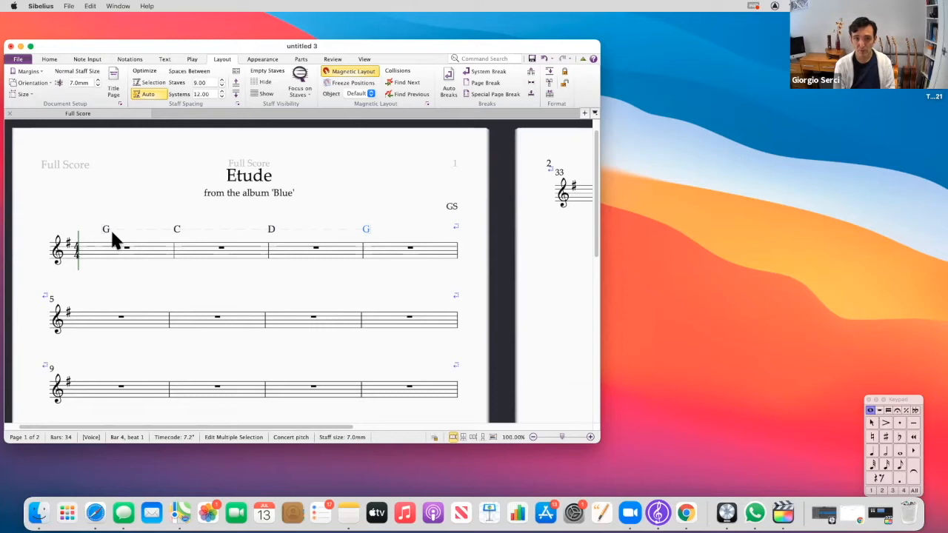
key("Escape")
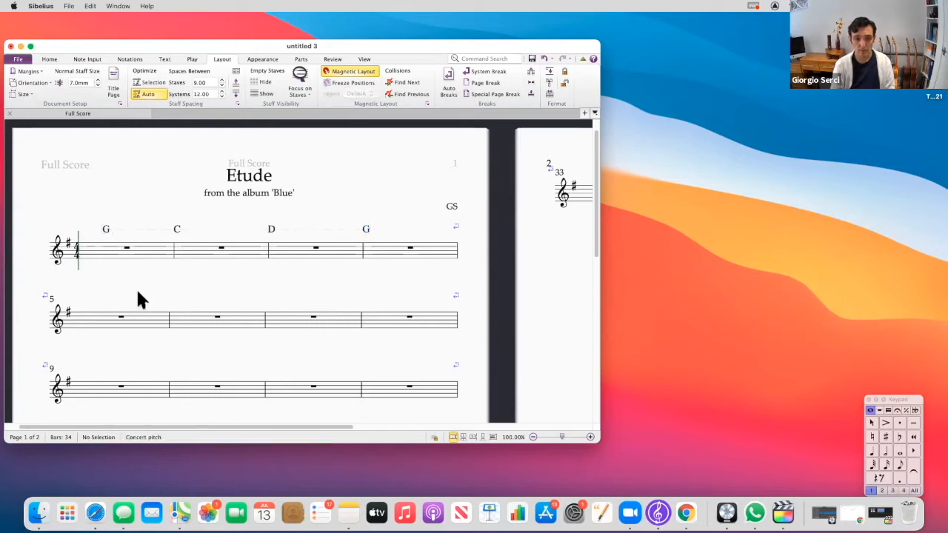
- Shift the G chord symbol closer to the start of bar 1
double_click(105, 231)
key("BackSpace")
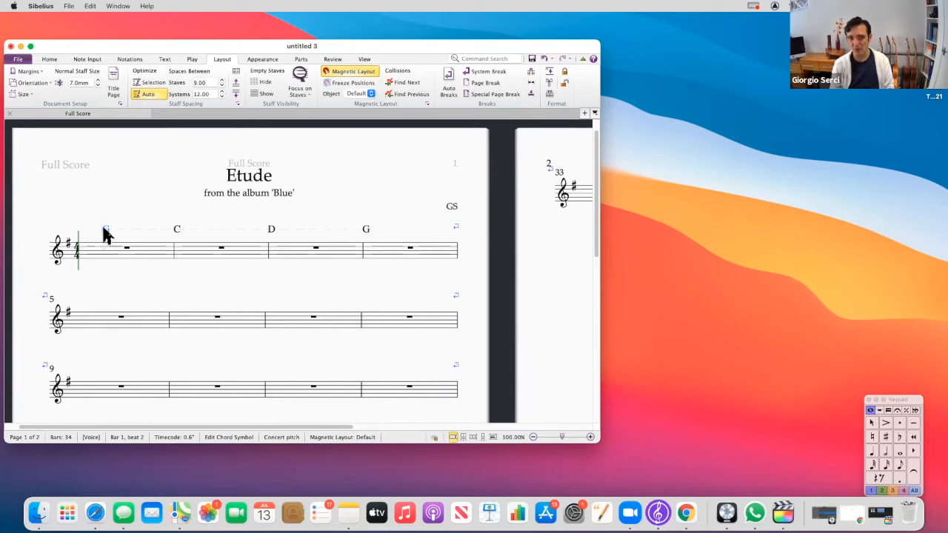
left_click_drag(92, 227, 89, 227)
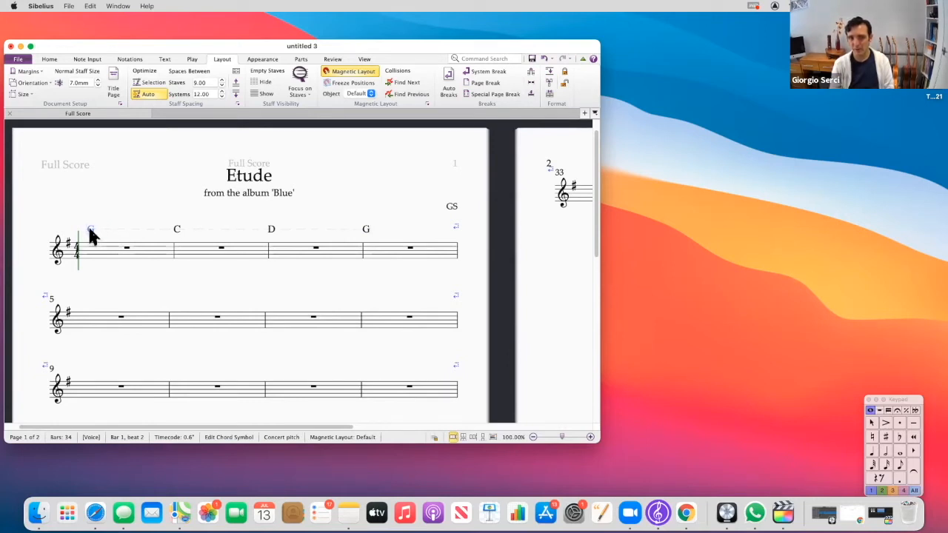
mouse_move(116, 229)
left_mouse_down()
mouse_move(138, 228)
mouse_move(101, 230)
left_mouse_up()
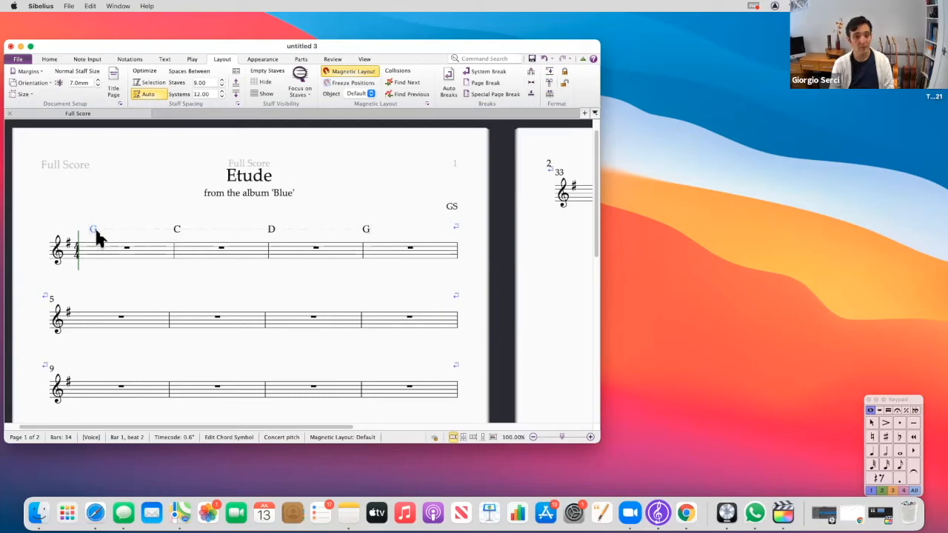
left_click(197, 296)
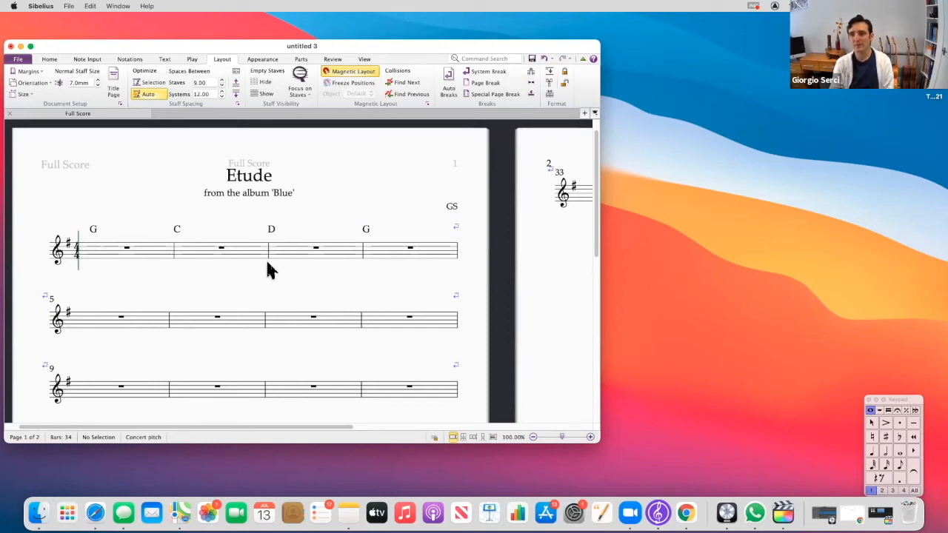
- Fill bar 1 with middle-line B notes: a quarter, two eighths with the second tied to a third, another eighth and a quarter
left_click_drag(905, 400, 682, 268)
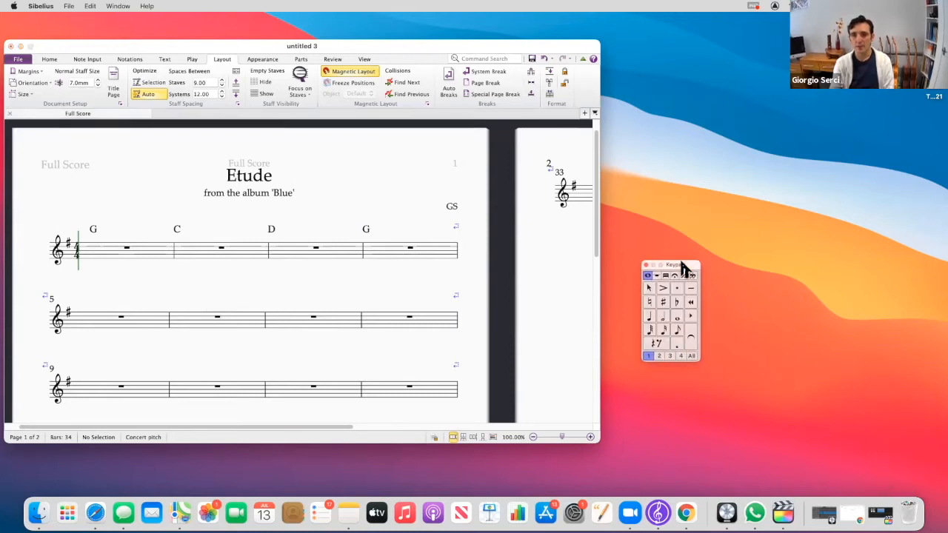
left_click(649, 317)
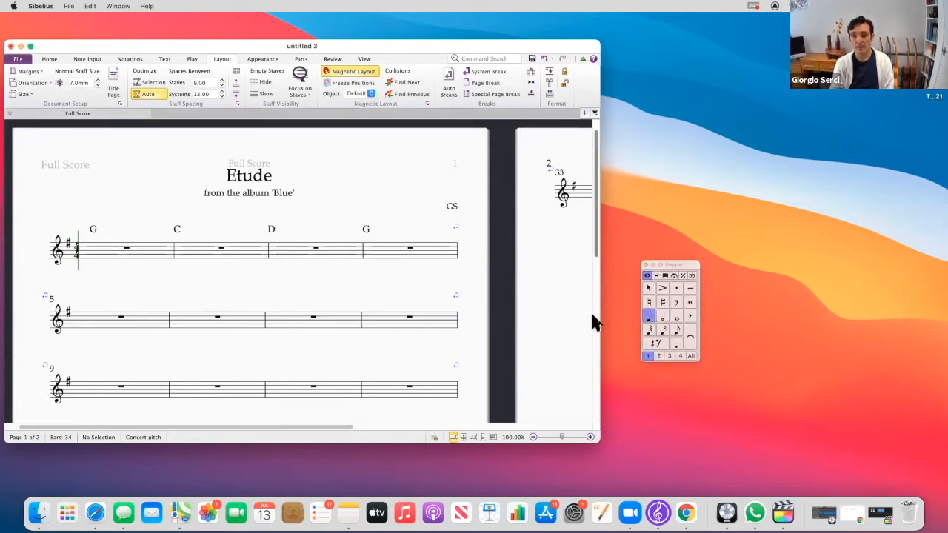
left_click(92, 251)
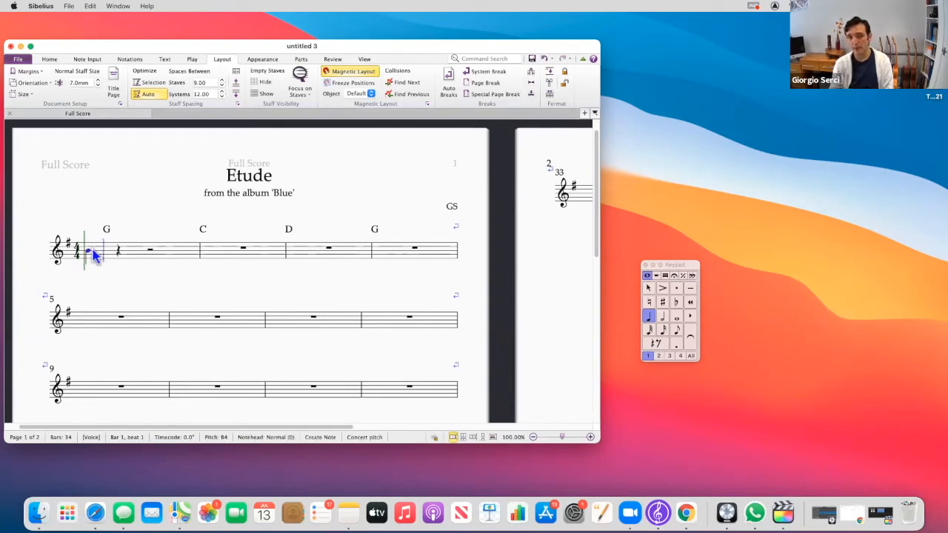
key("b")
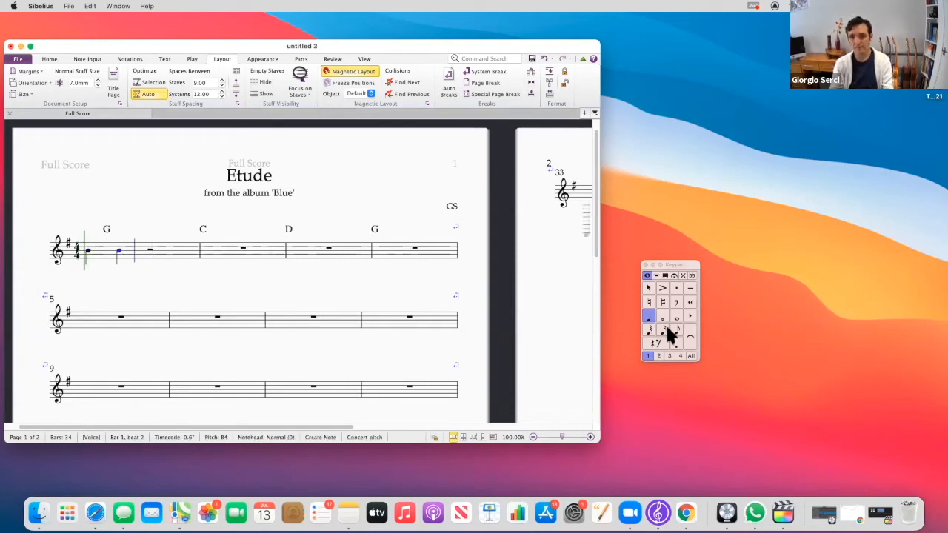
left_click(676, 330)
key("b")
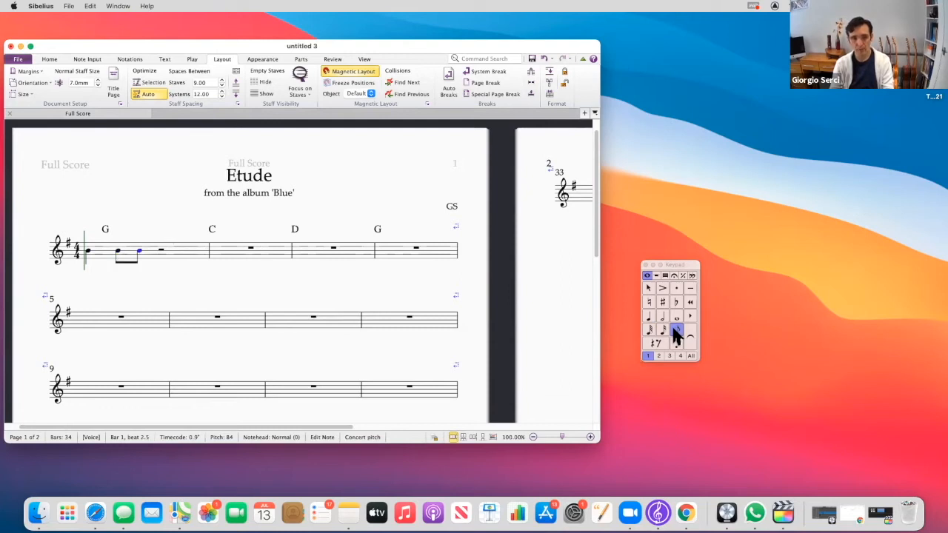
left_click(688, 338)
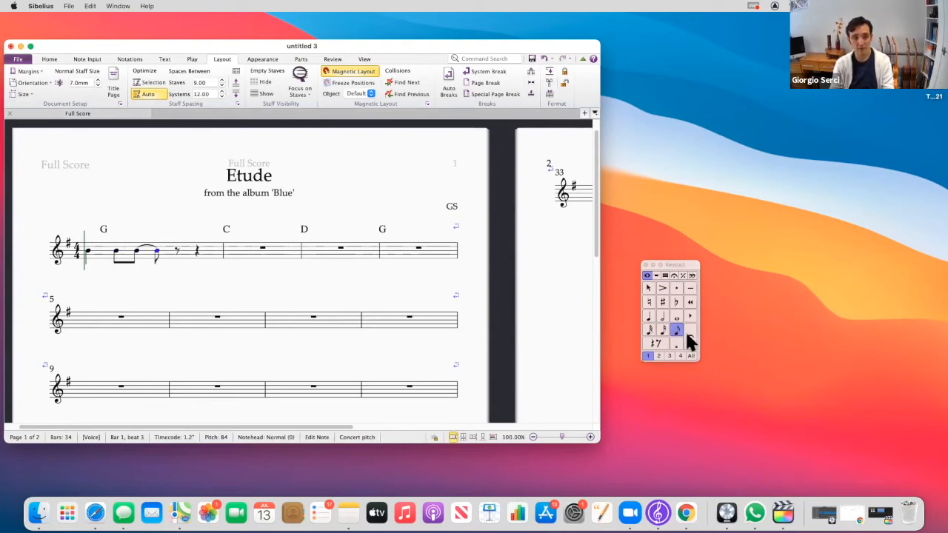
key("b")
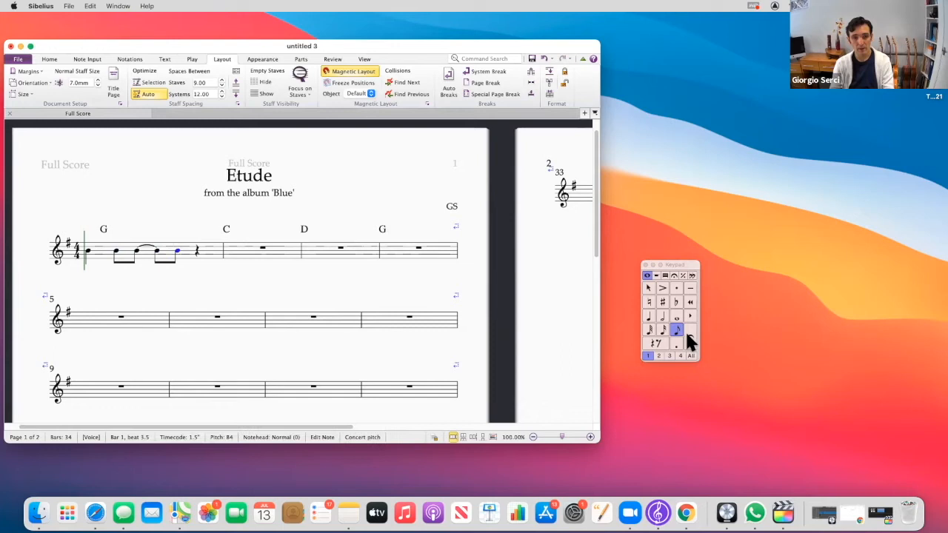
left_click(649, 317)
key("b")
key("Escape")
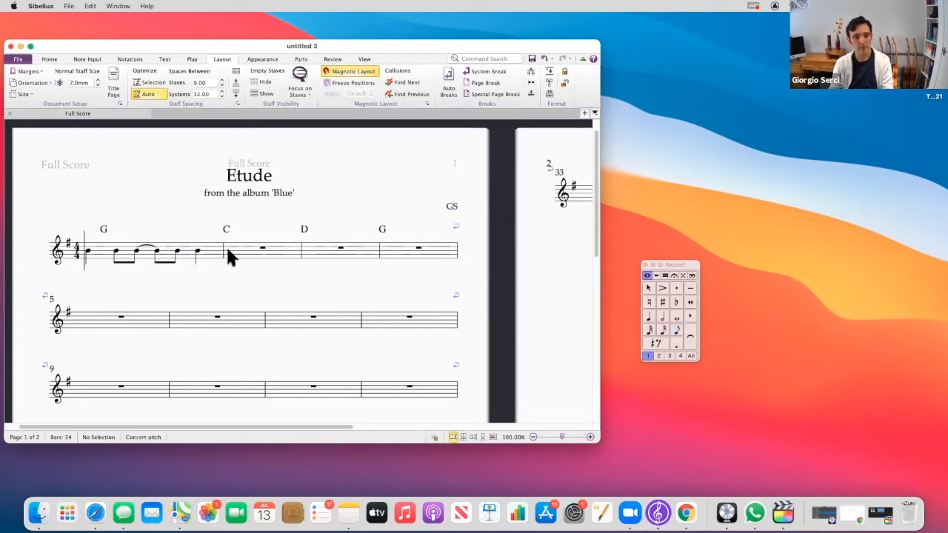
- Move the G chord symbol above the first note of bar 1 and attach it to beat 1
double_click(104, 231)
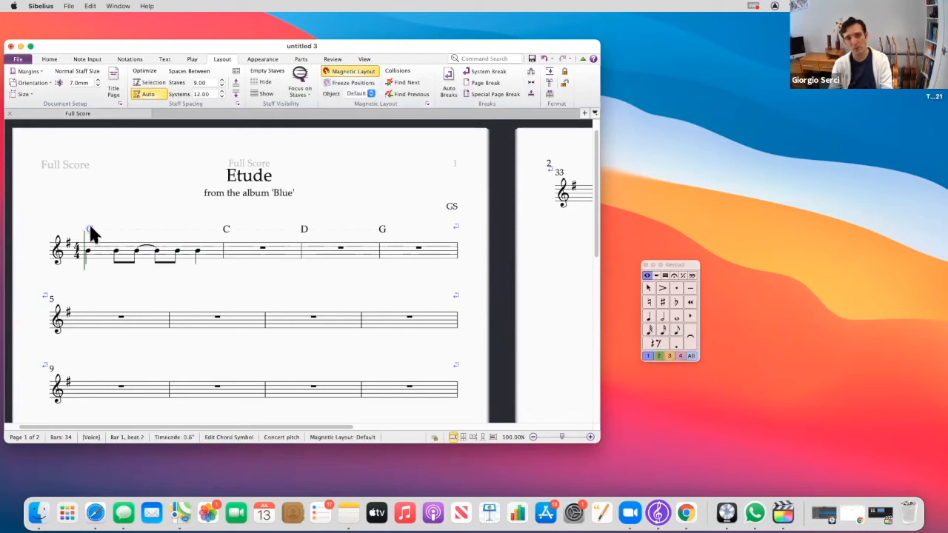
left_click(139, 222)
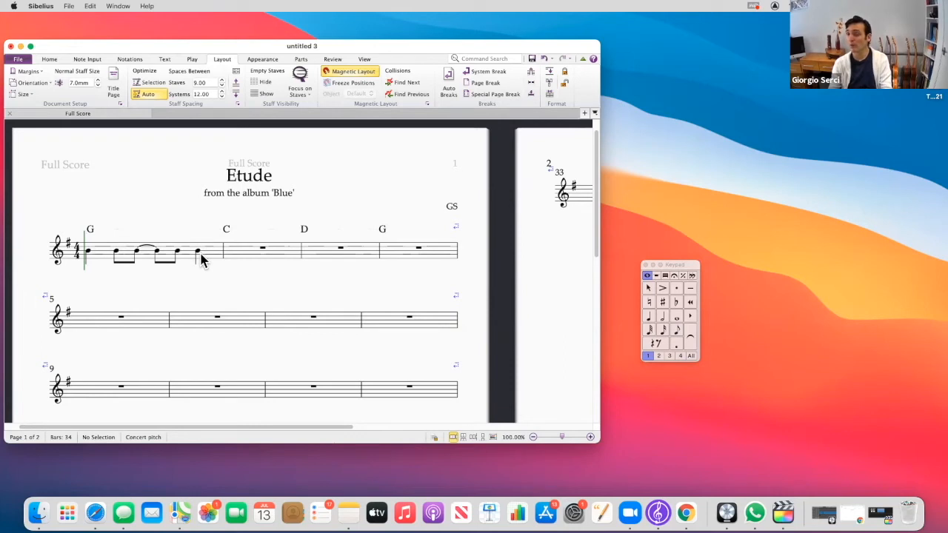
double_click(87, 232)
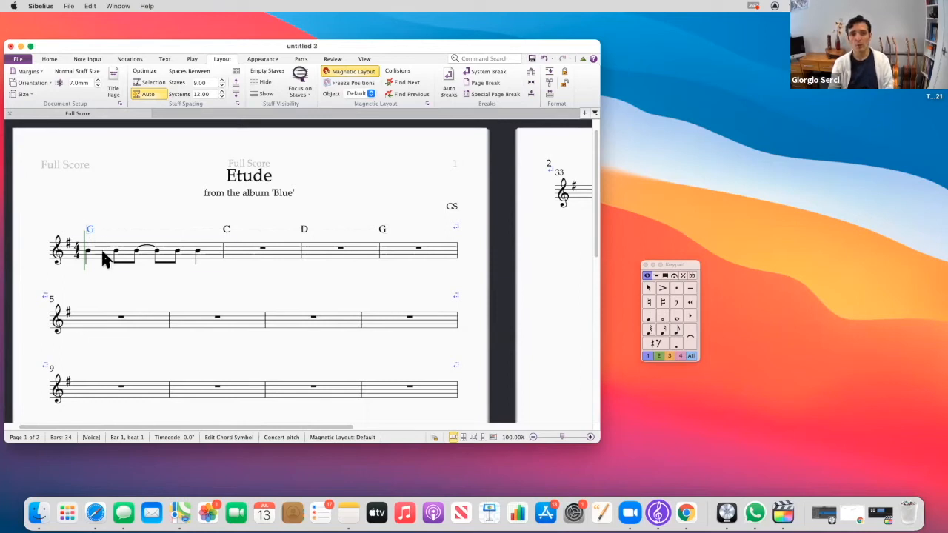
- Change all noteheads in bar 1 to rhythm slashes with stems
left_click(103, 257)
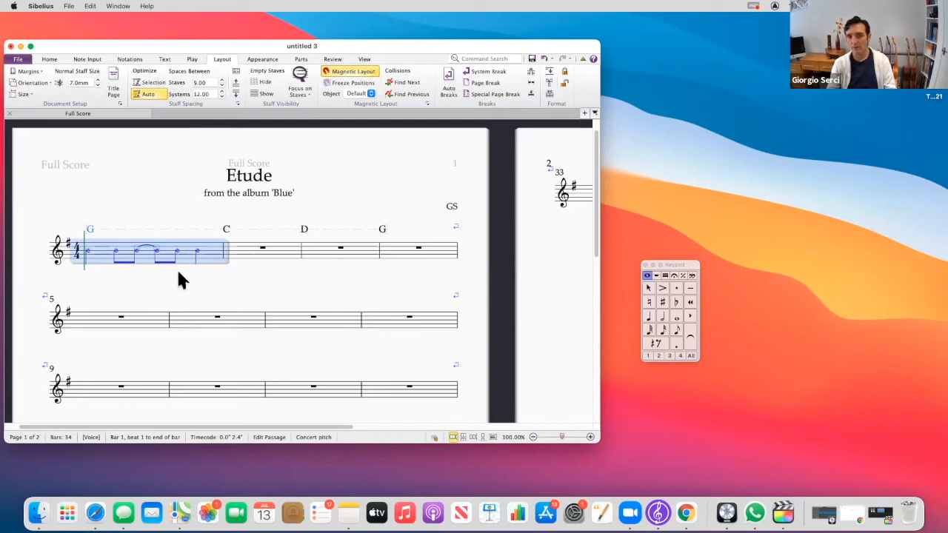
key("alt+shift+3")
key("Escape")
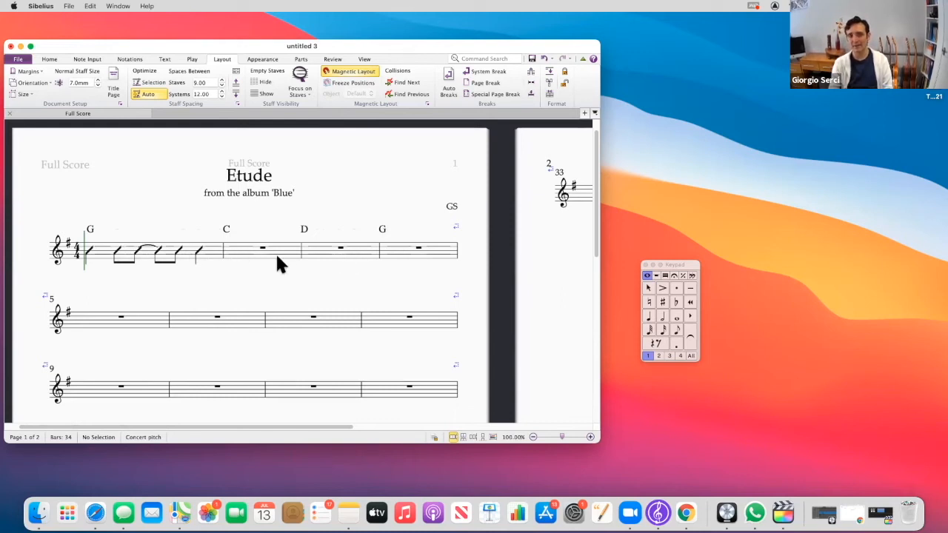
- Place a quarter-note B on beat 1 of bar 2 and change its notehead to Beat without stem
left_click(679, 265)
left_click_drag(677, 262, 601, 245)
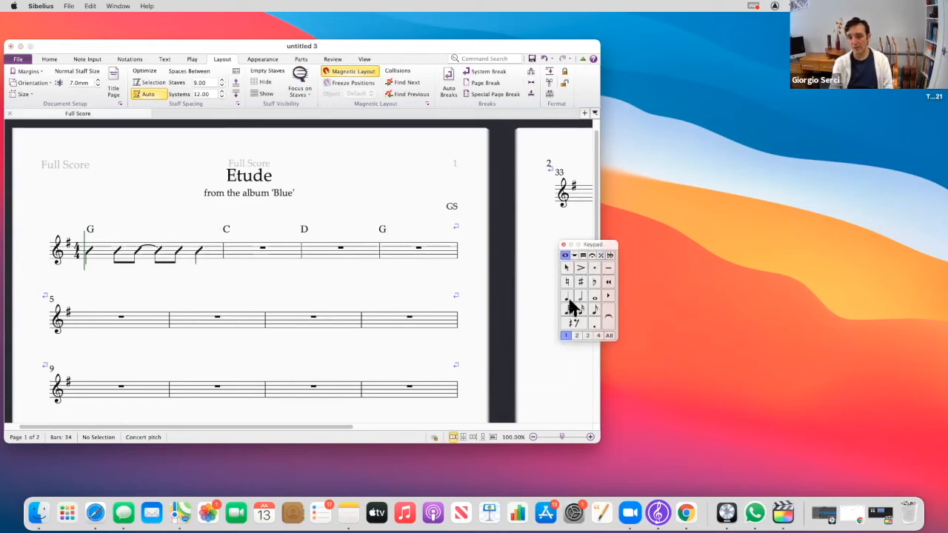
left_click(567, 297)
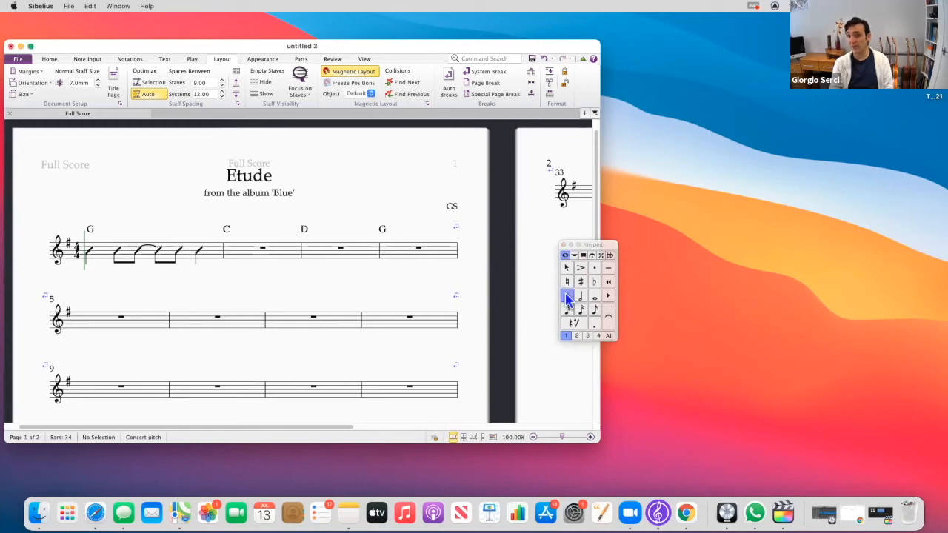
left_click(233, 252)
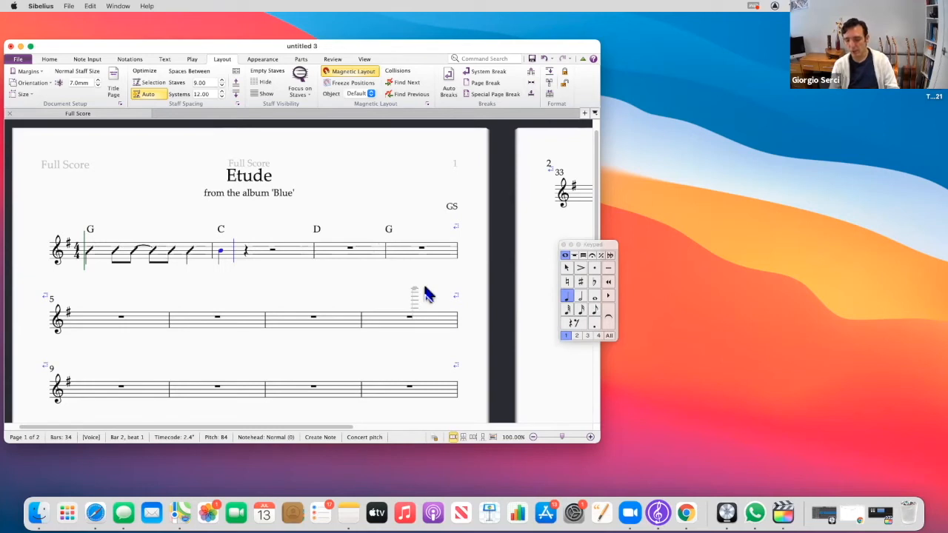
key("shift+alt+2")
key("shift+alt+3")
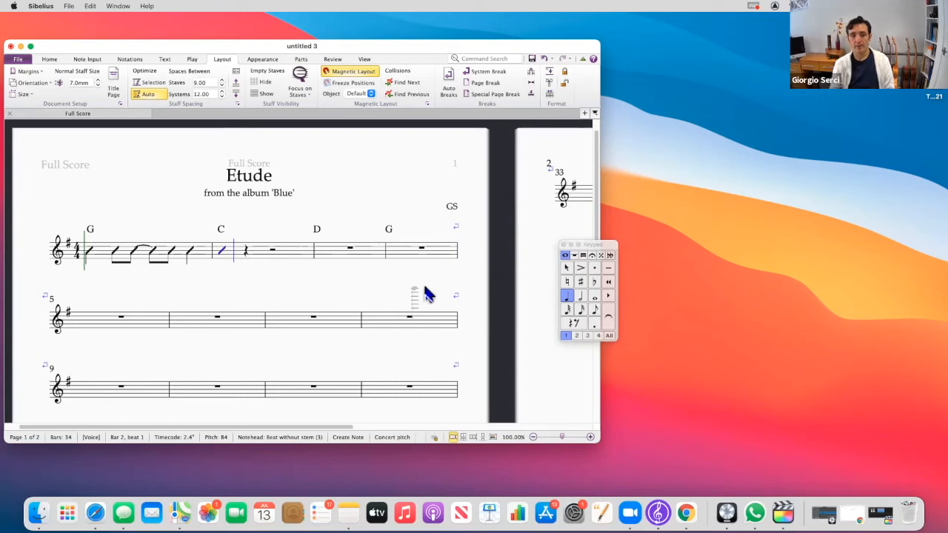
- Repeat the stemless quarter slash from bar 2 until every beat through bar 12 is filled
key("super+equal")
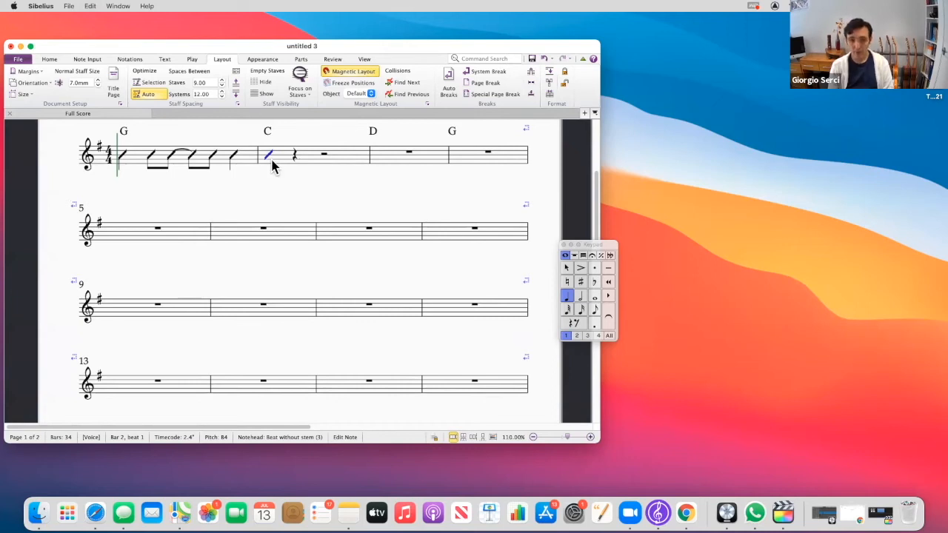
key("super+equal")
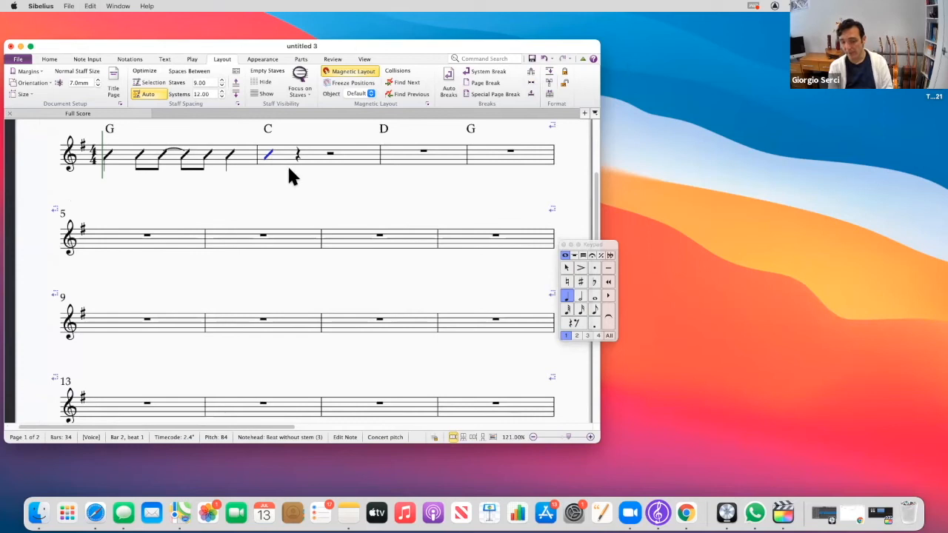
key("r")
key("r")
key("r")
key("r")
key("r")
key("r")
key("r")
key("r")
key("r")
key("r")
key("r")
key("r")
key("r")
key("r")
key("r")
key("r")
key("r")
key("r")
key("r")
key("r")
key("r")
key("r")
key("r")
key("r")
key("r")
key("r")
key("r")
key("r")
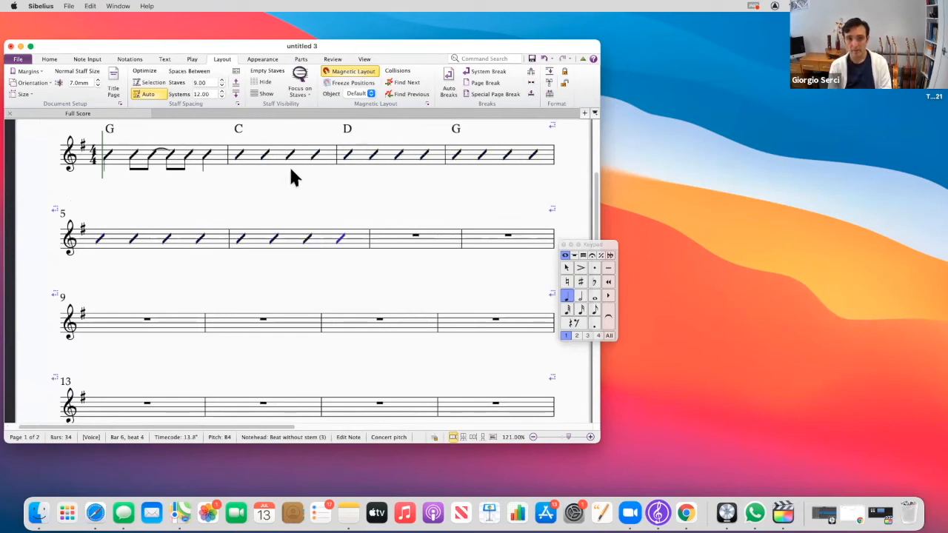
key("r")
key("r")
key("r")
key("r")
key("r")
key("r")
key("r")
key("r")
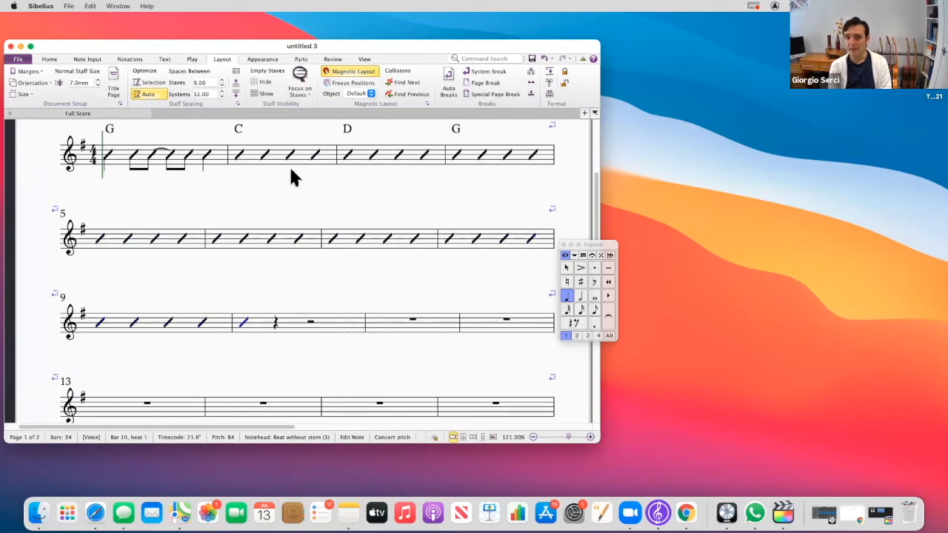
key("r")
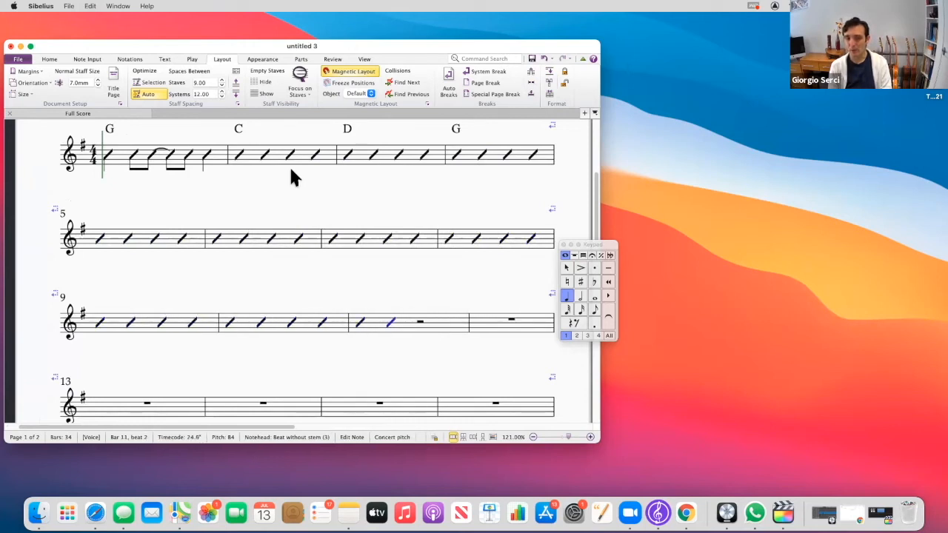
key("r")
key("r")
key("r")
key("r")
key("r")
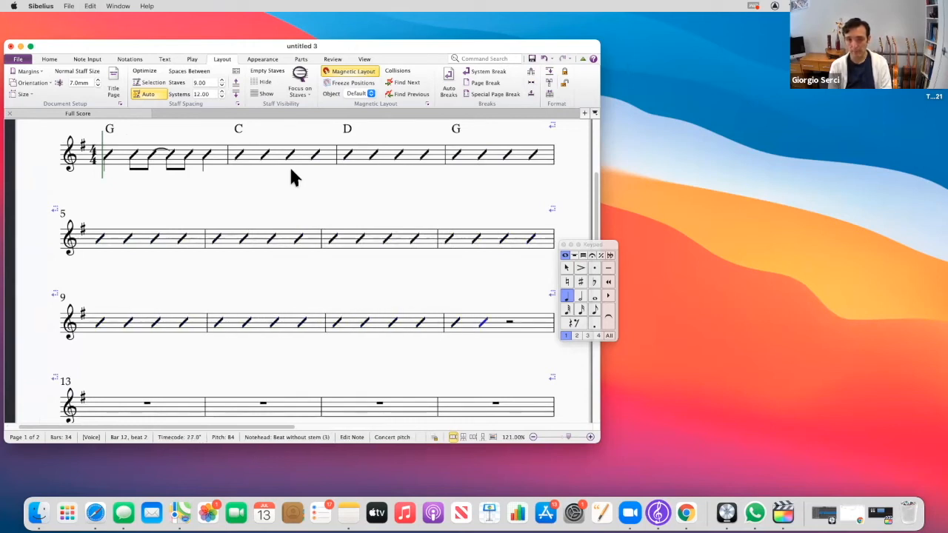
key("r")
scroll(289, 163, "up", 4)
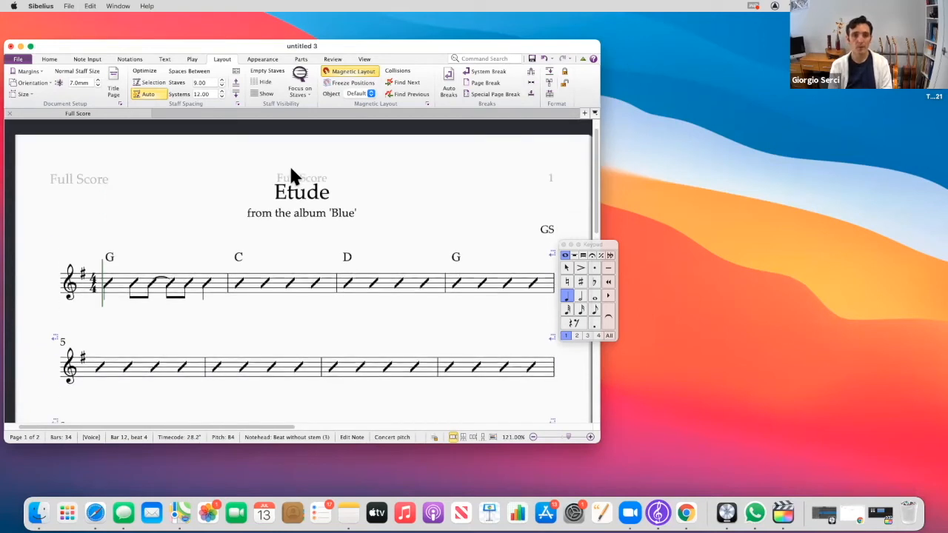
key("Escape")
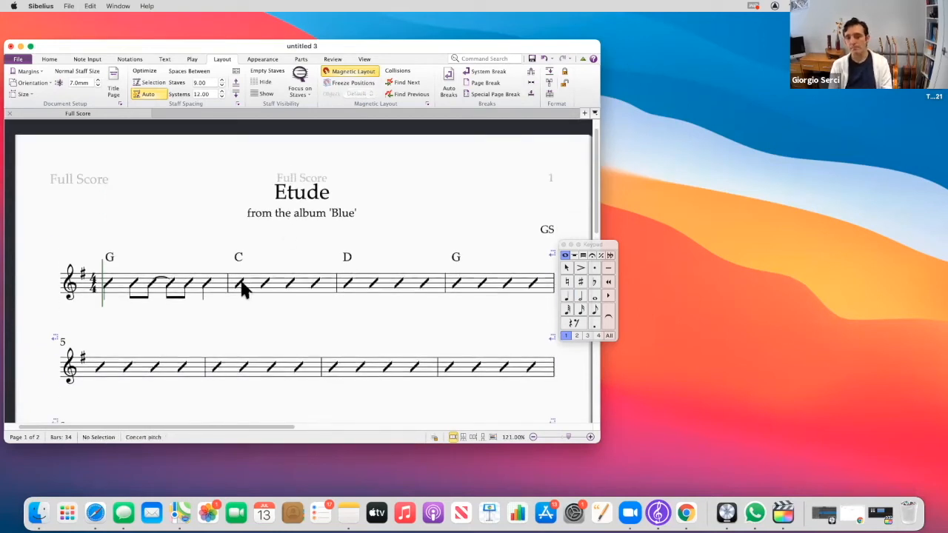
- Add the expression text "sim." at beat 1 of bar 2 and move it below the staff
left_click(239, 284)
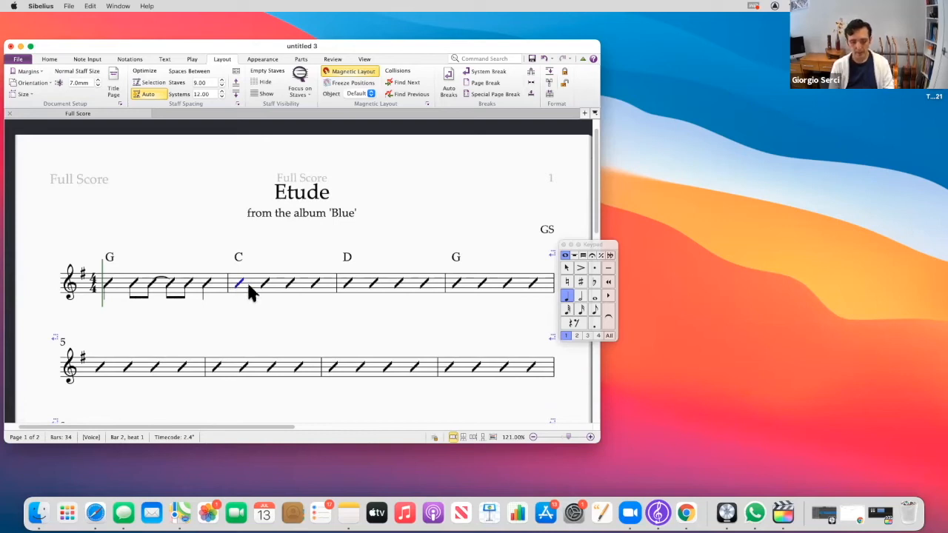
key("super+k")
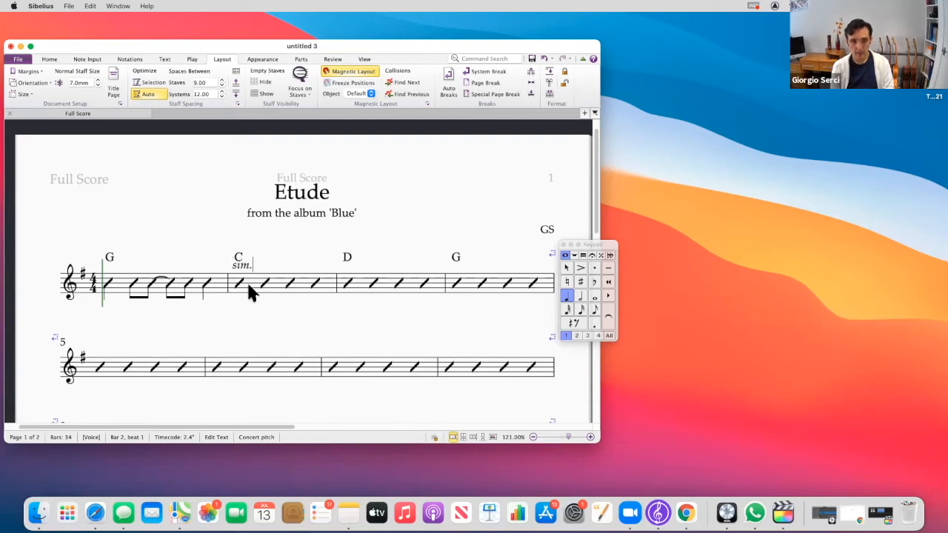
key("Escape")
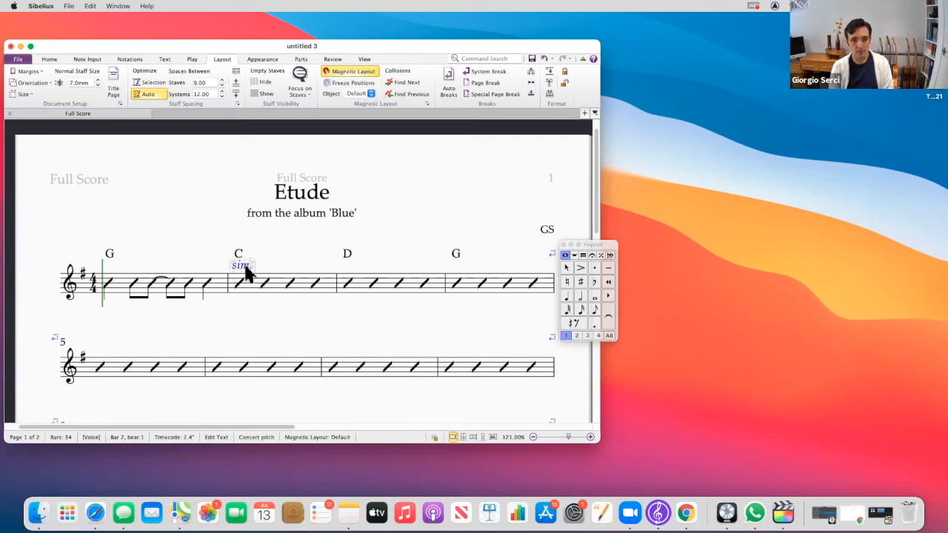
left_click_drag(245, 267, 251, 300)
key("Escape")
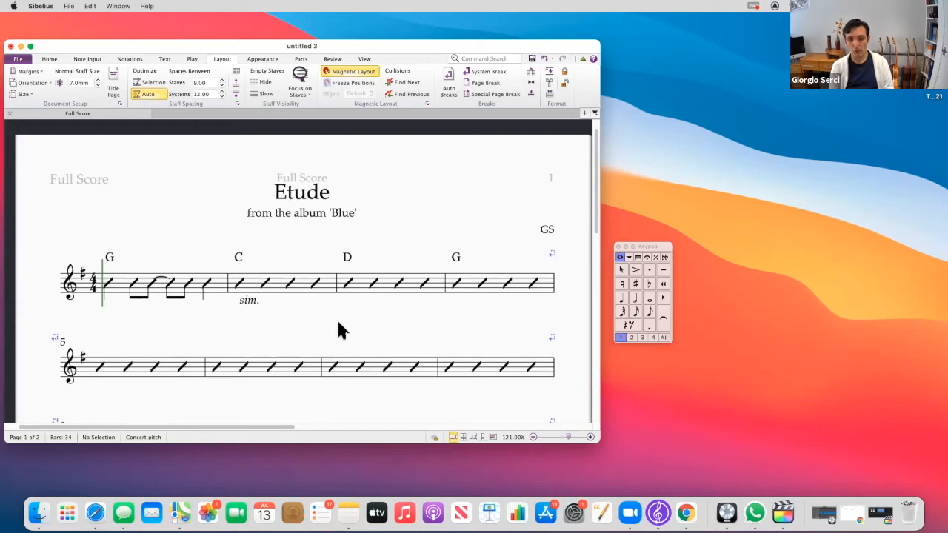
- Add the boxed system text "Intro" at the start of bar 1 and raise it above the G chord symbol
right_click(339, 322)
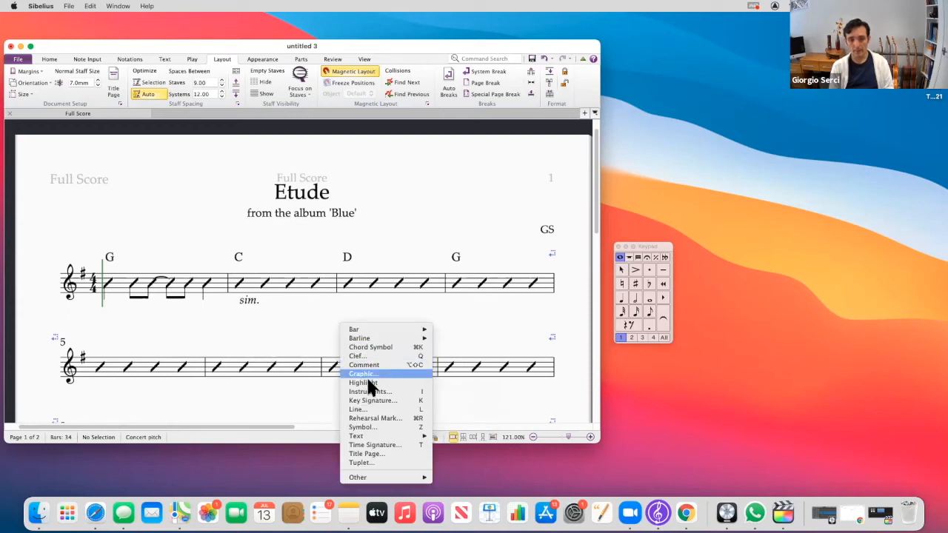
mouse_move(381, 435)
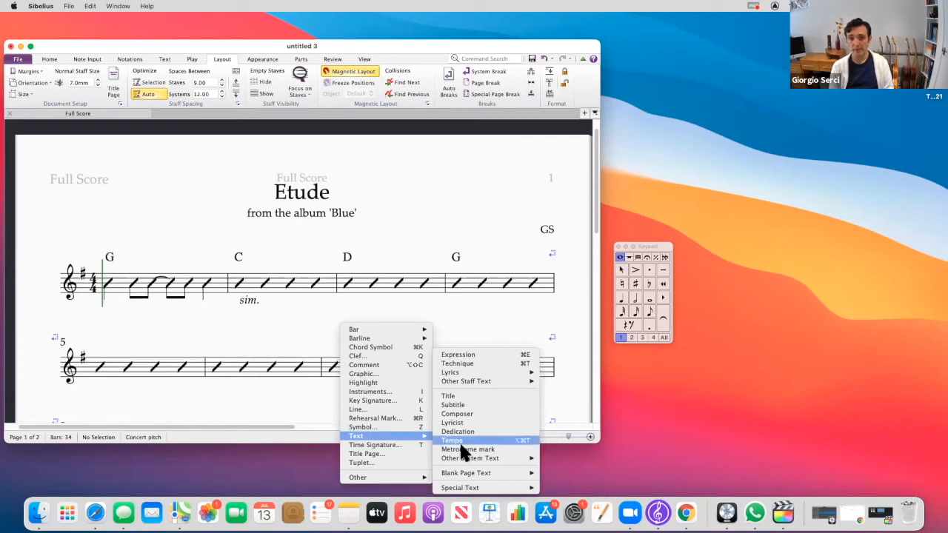
mouse_move(468, 456)
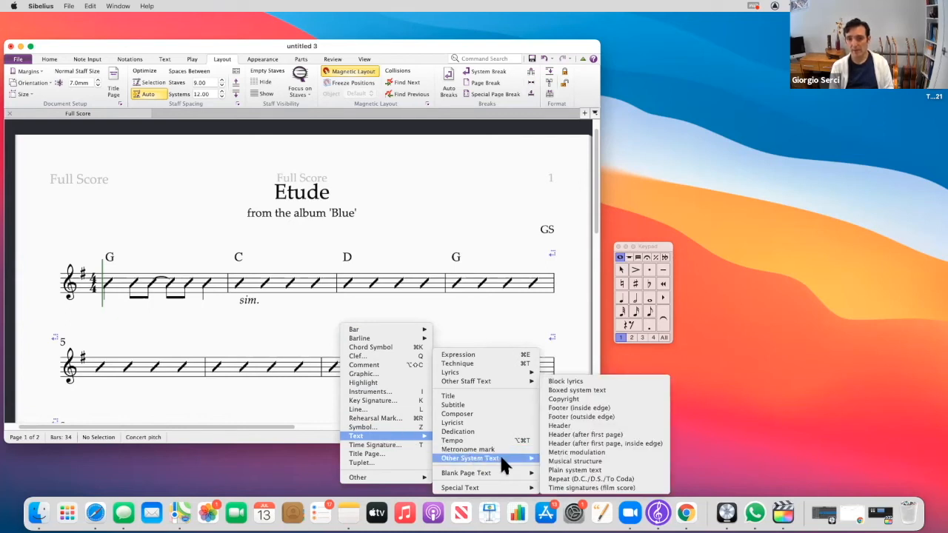
left_click(576, 390)
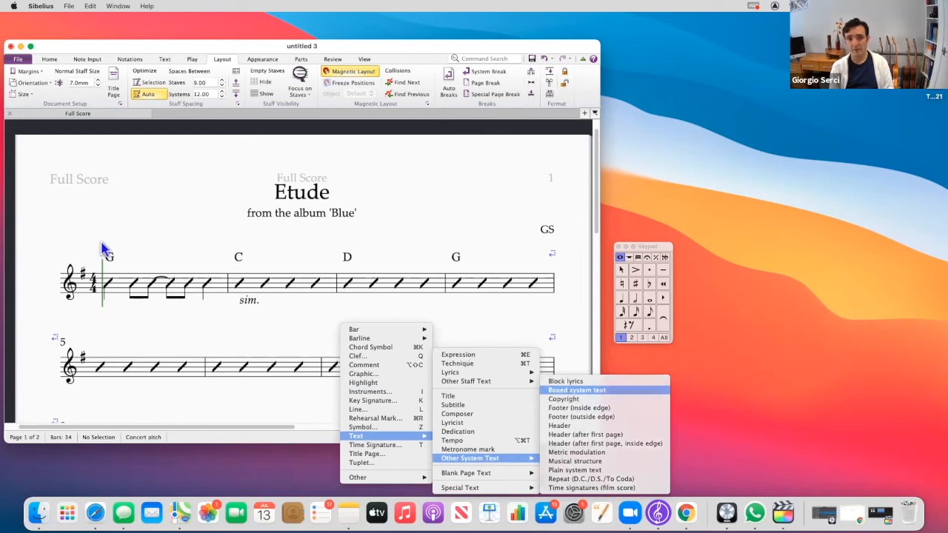
left_click(70, 233)
type("Intro")
key("Escape")
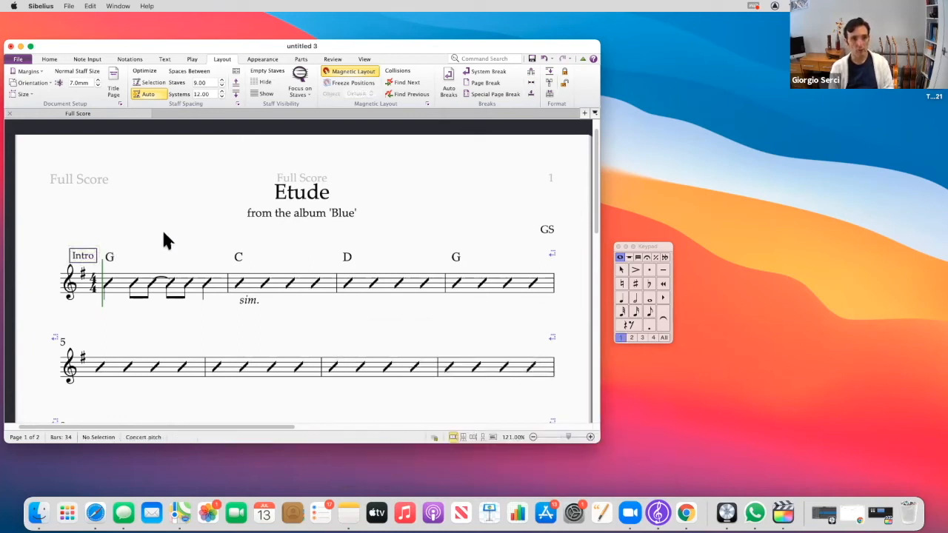
left_click_drag(87, 255, 95, 240)
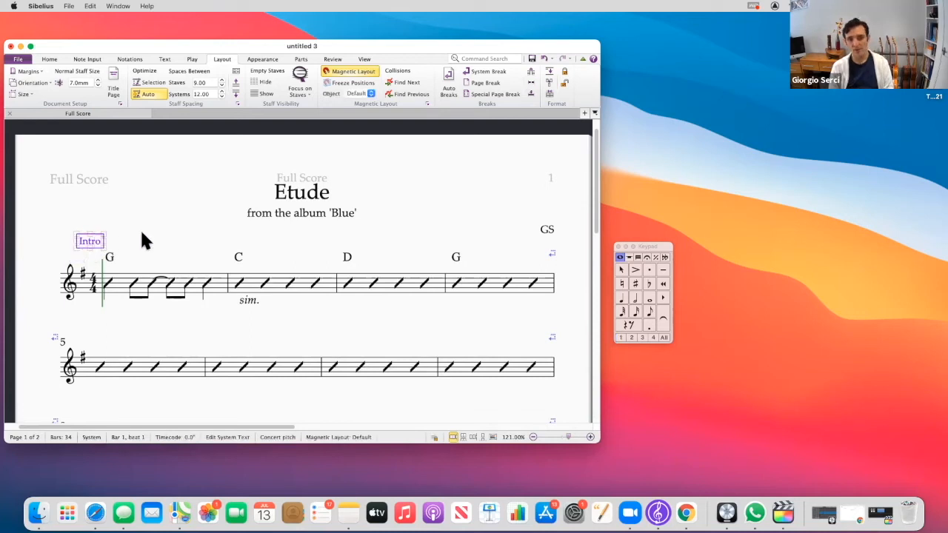
key("Escape")
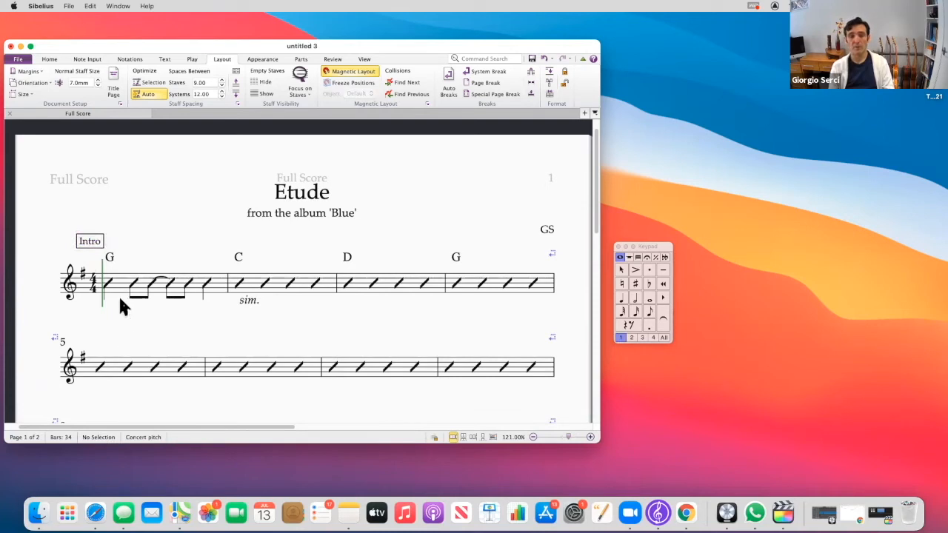
- Copy the boxed "Intro" text to the start of bar 5 and change the copy to "Verse"
left_click(103, 243)
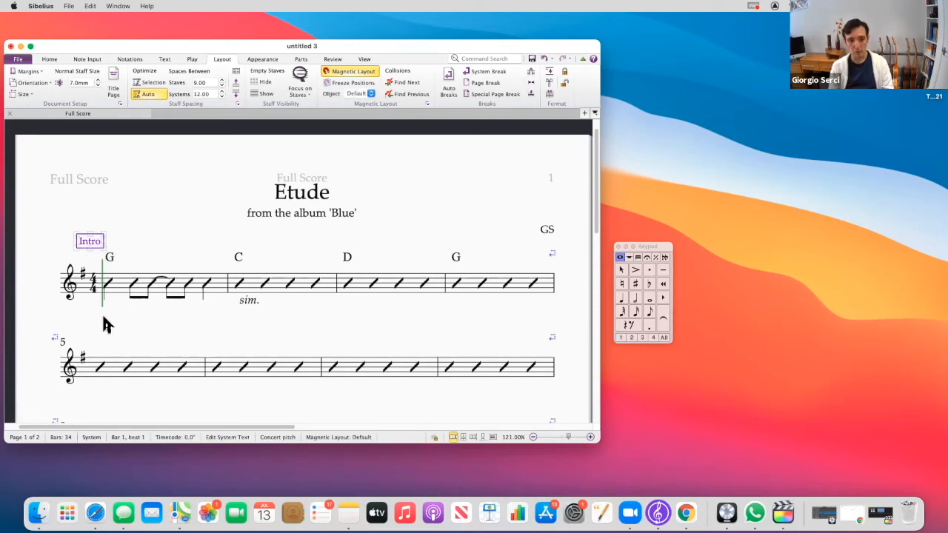
left_click(104, 372, "alt")
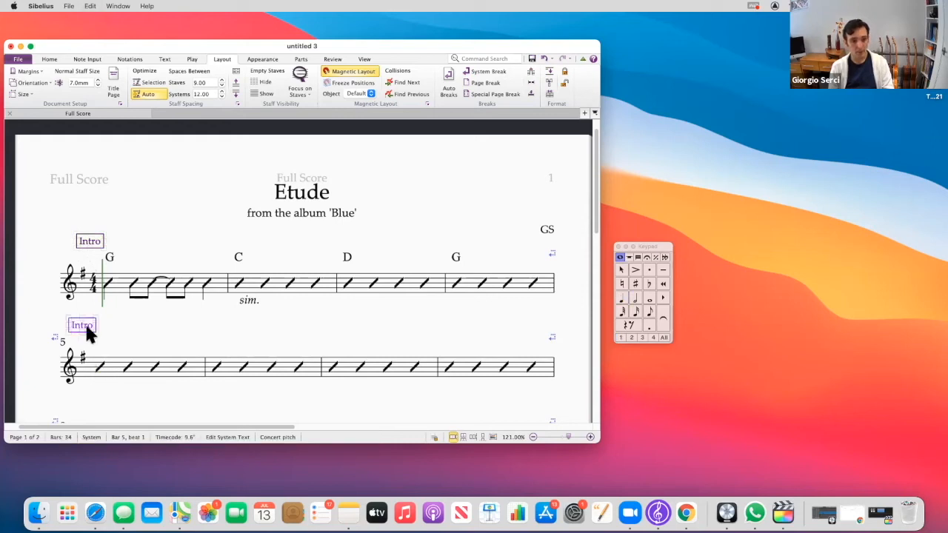
double_click(100, 328)
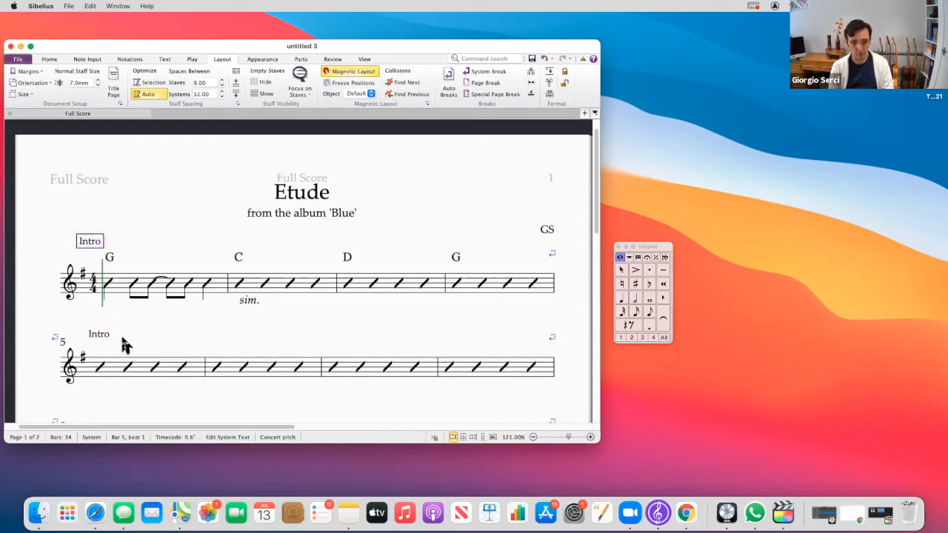
key("BackSpace")
key("BackSpace")
key("BackSpace")
type("Verse")
key("Escape")
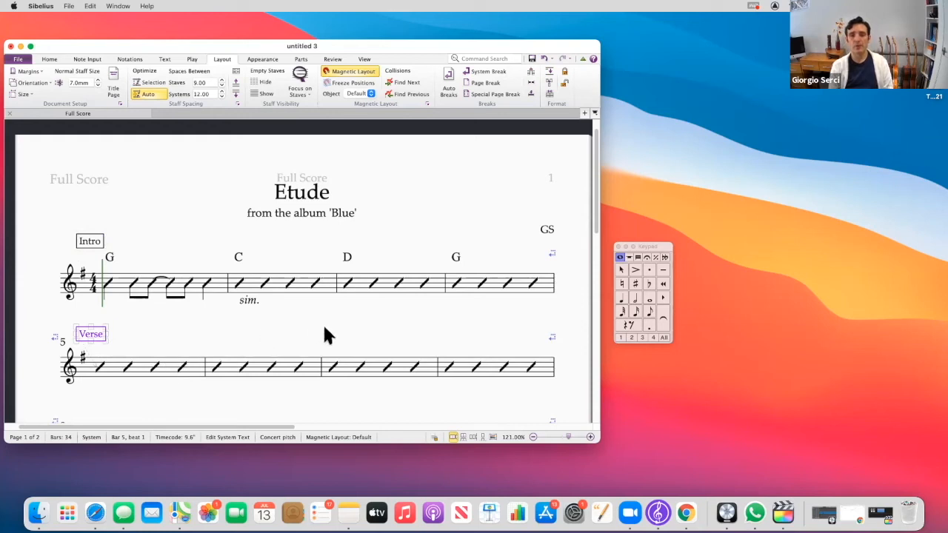
key("Escape")
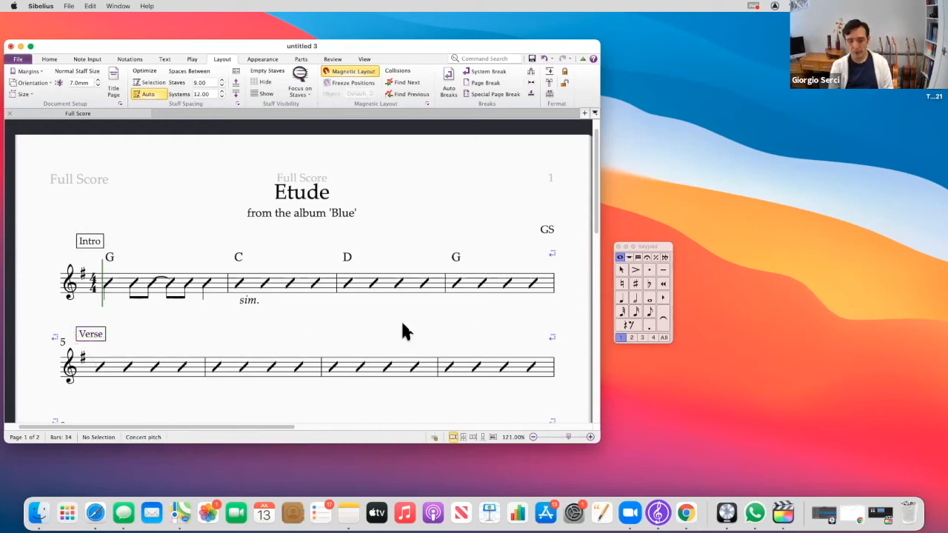
- Place a double barline at the end of bar 4
right_click(493, 328)
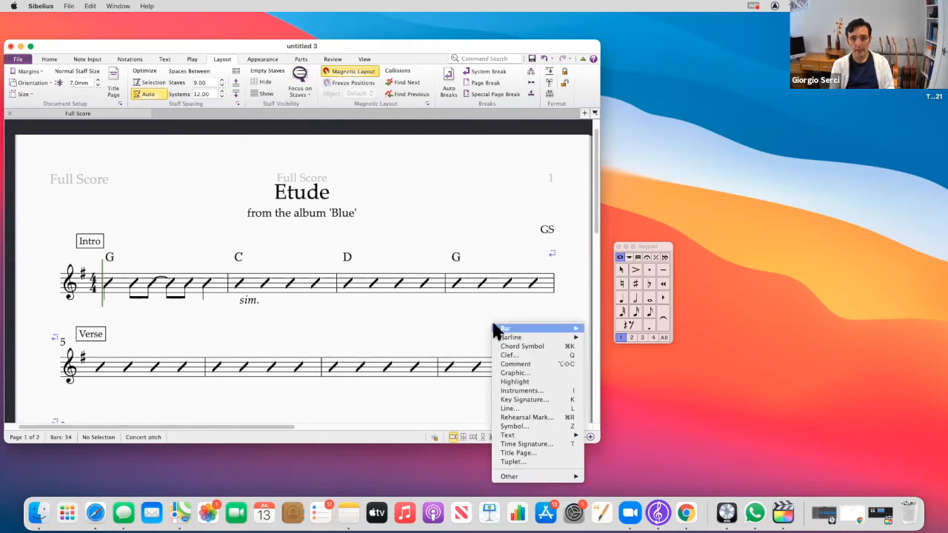
mouse_move(511, 337)
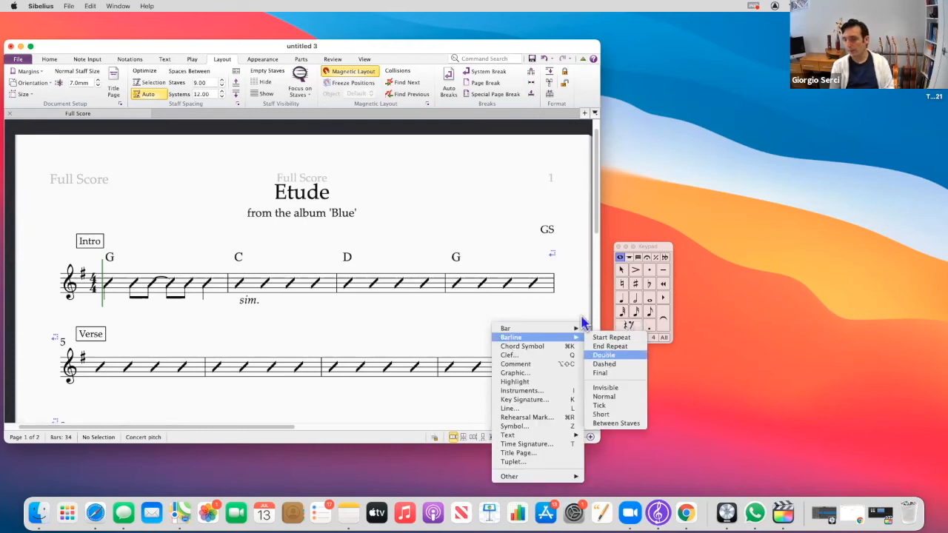
left_click(603, 345)
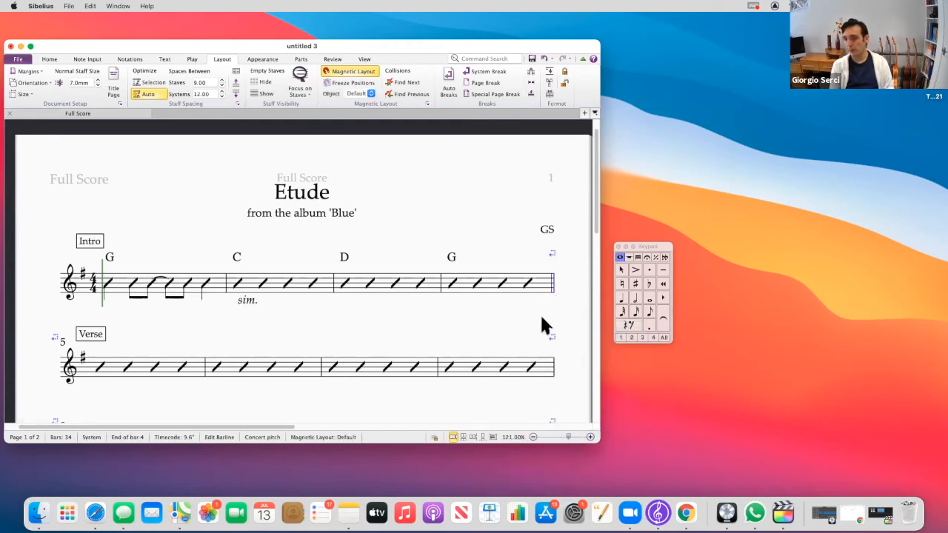
left_click(448, 267)
- Replace the slash on beat 1 of bar 5 with a quarter-note G
scroll(448, 268, "down", 1)
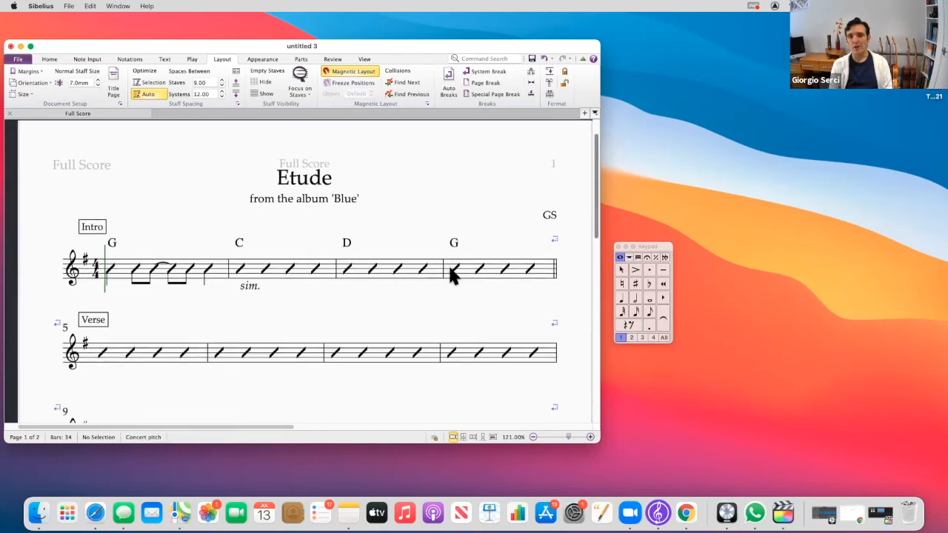
scroll(479, 289, "down", 2)
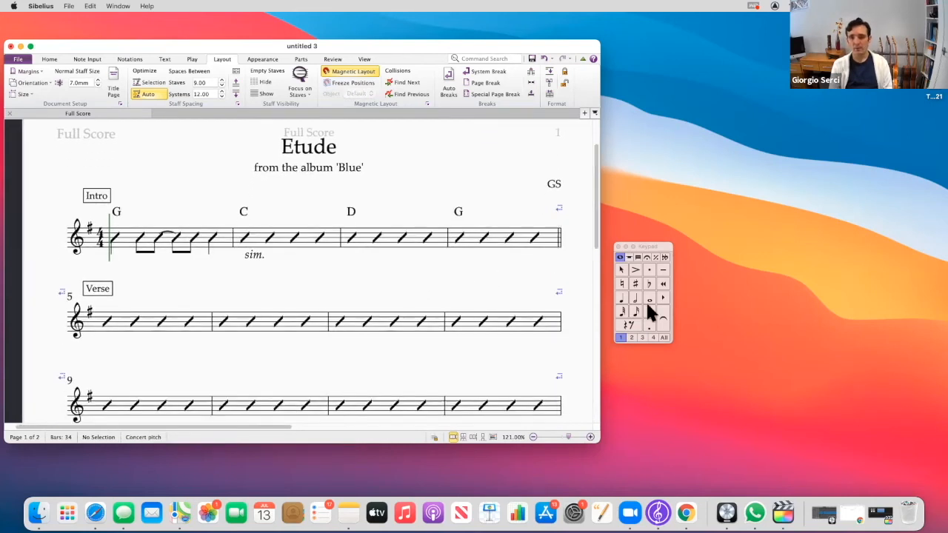
left_click(621, 299)
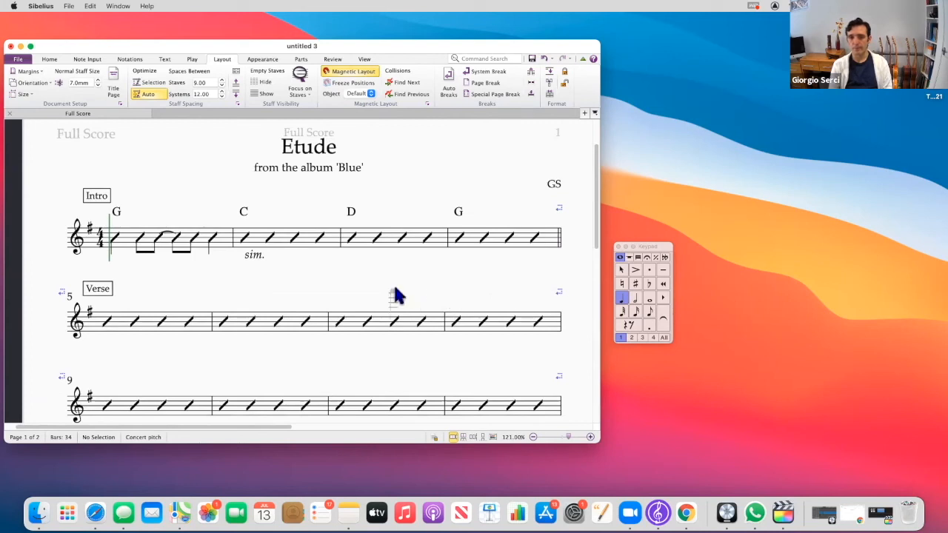
left_click(108, 325)
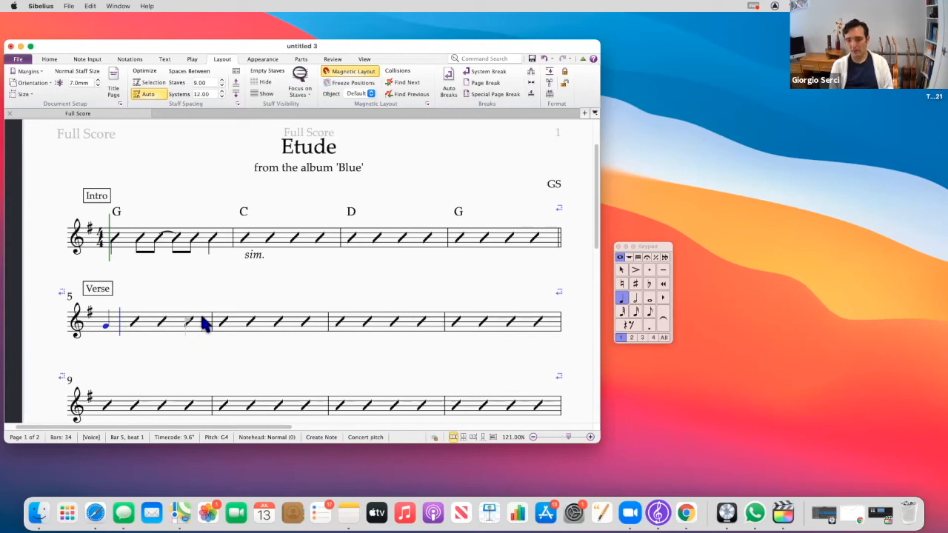
key("g")
key("g")
key("g")
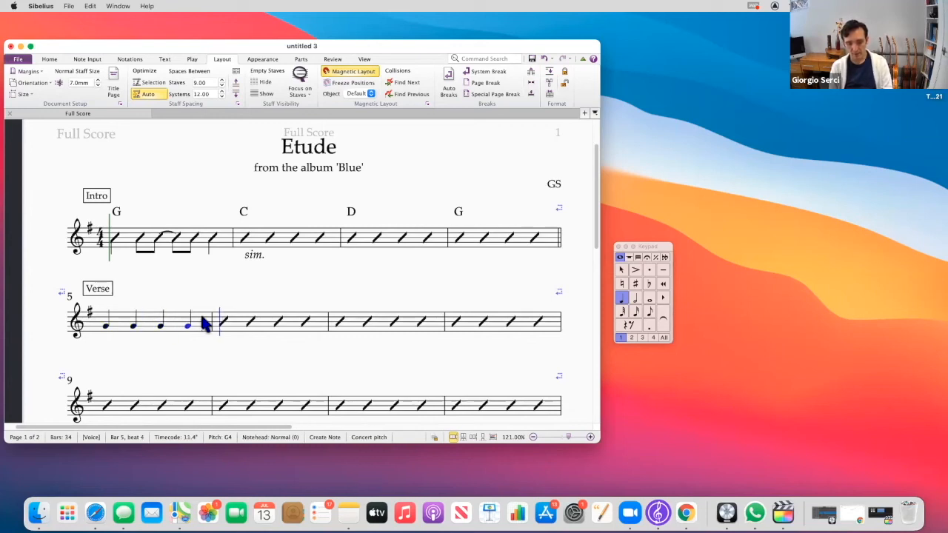
key("BackSpace")
key("BackSpace")
key("BackSpace")
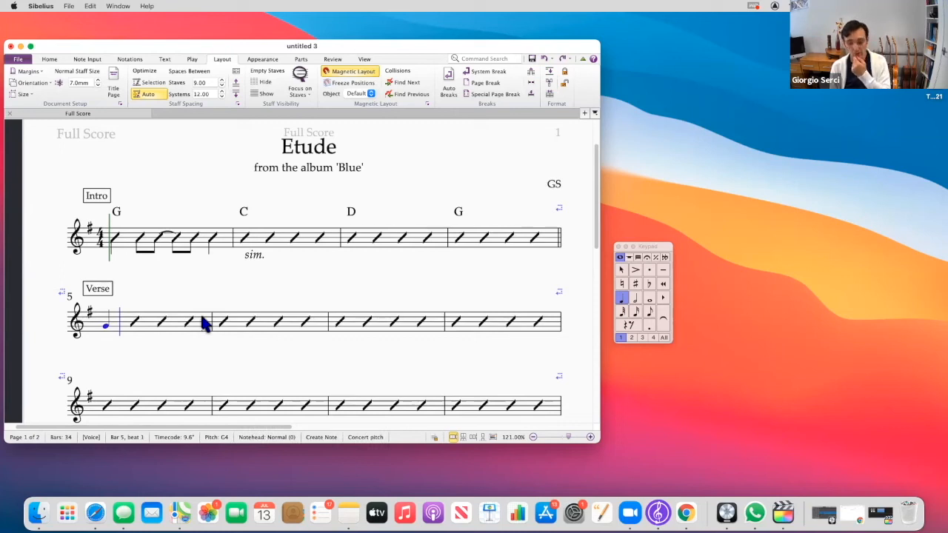
- Enter quarter notes A, B and G on beats 2 to 4 of bar 5
key("g")
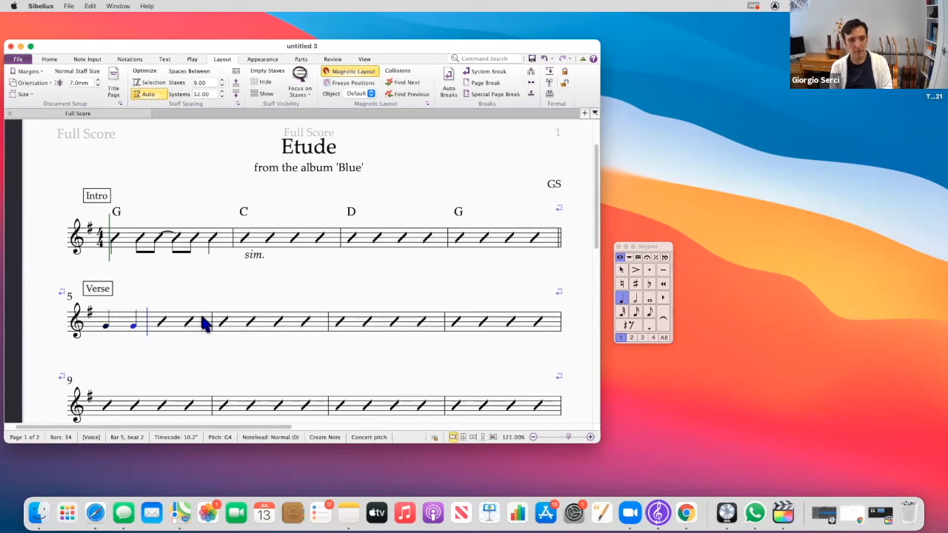
key("Up")
key("Up")
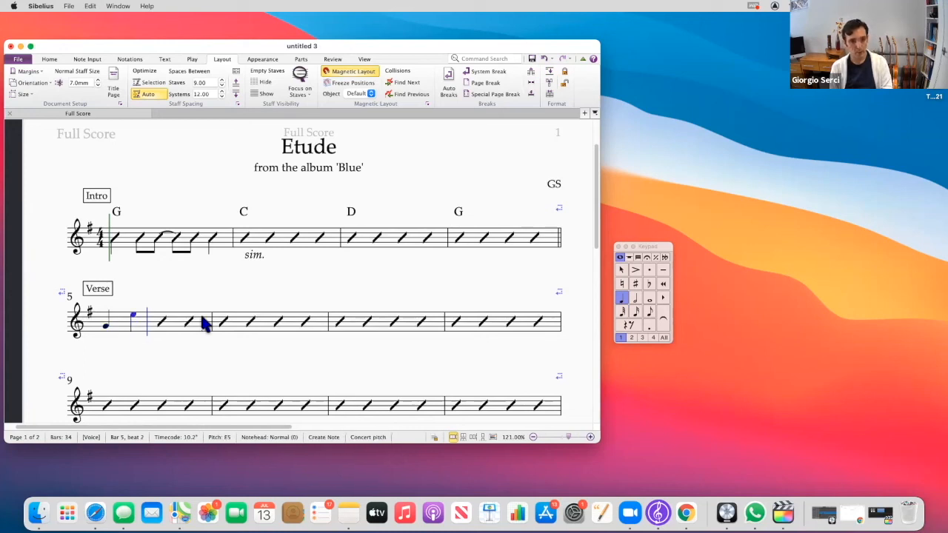
key("Down")
key("Down")
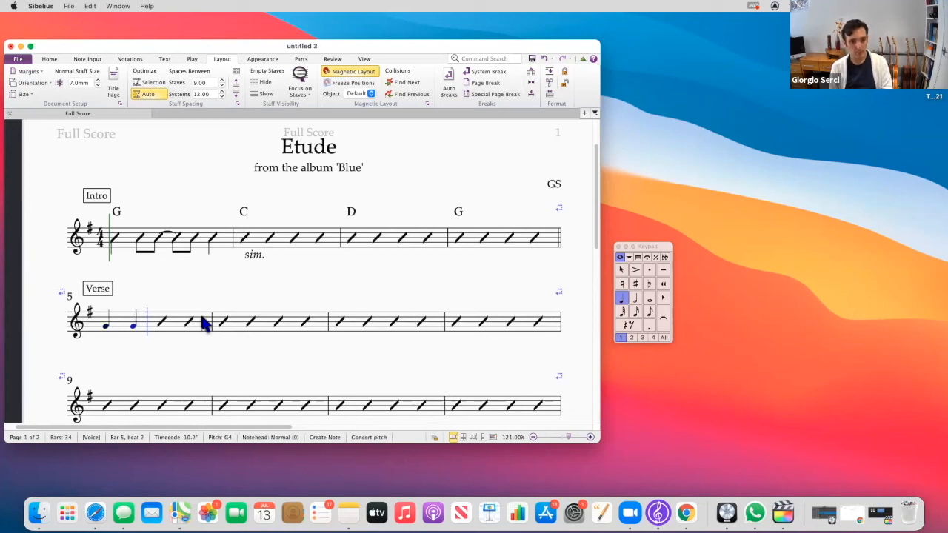
key("Up")
key("b")
key("b")
key("Down")
key("Down")
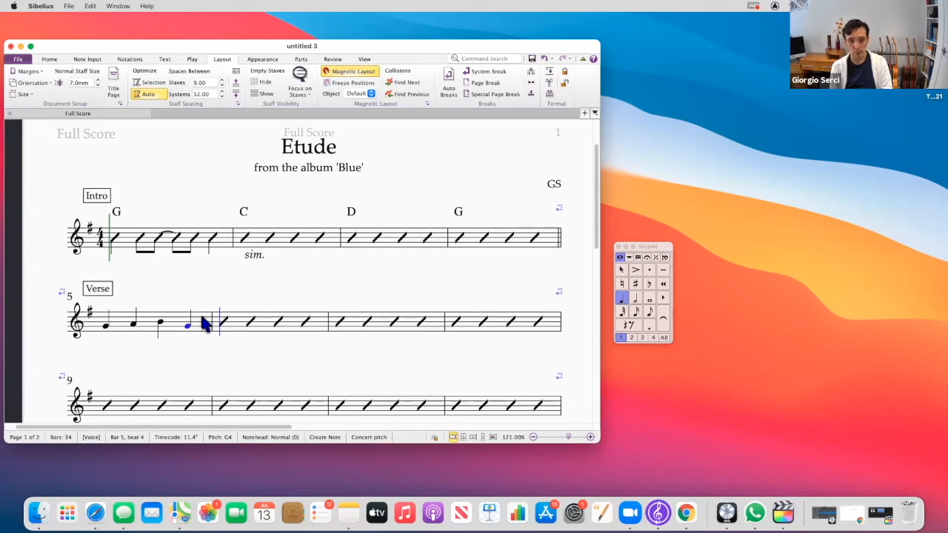
key("Escape")
- Repeat the melody of bar 5 in bar 6
left_click(116, 319)
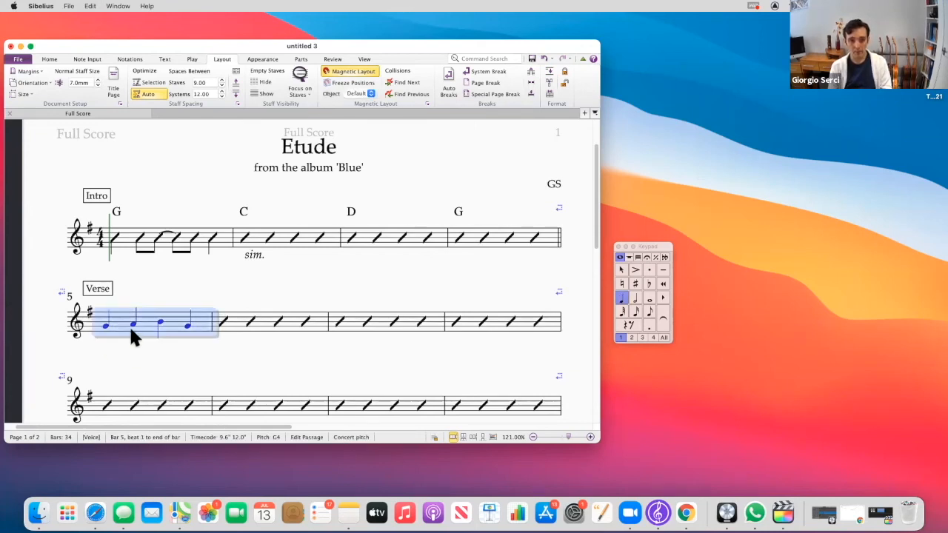
key("r")
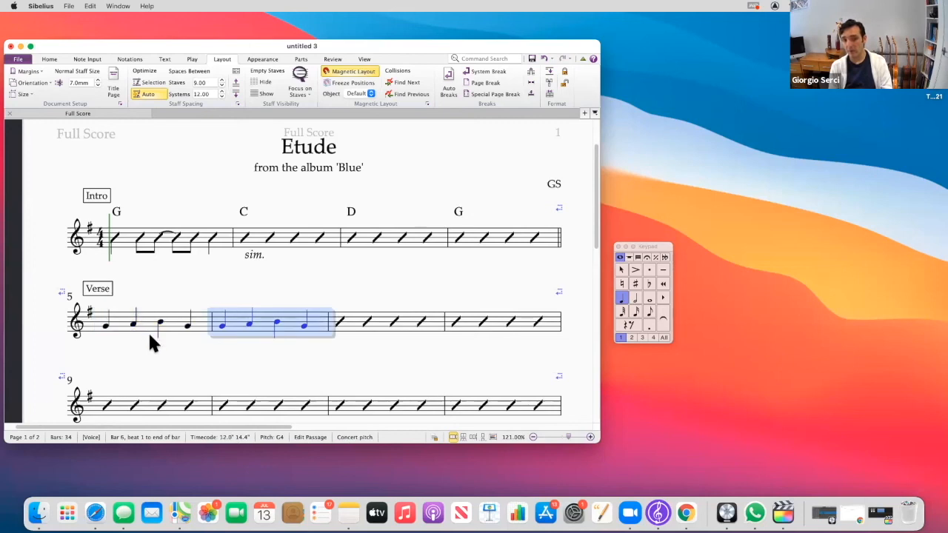
left_click(221, 347)
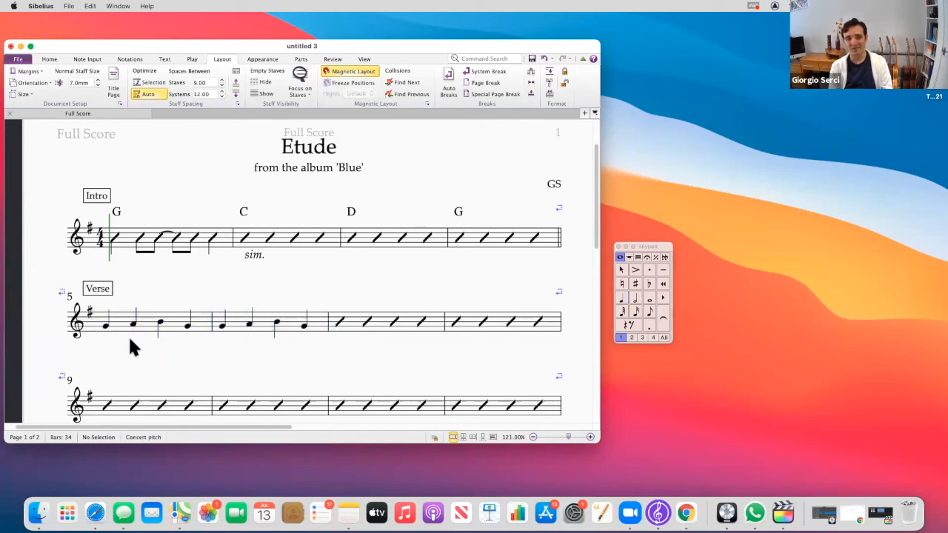
- Add the lyrics "hi there" under the first two notes of bar 5
left_click(105, 327)
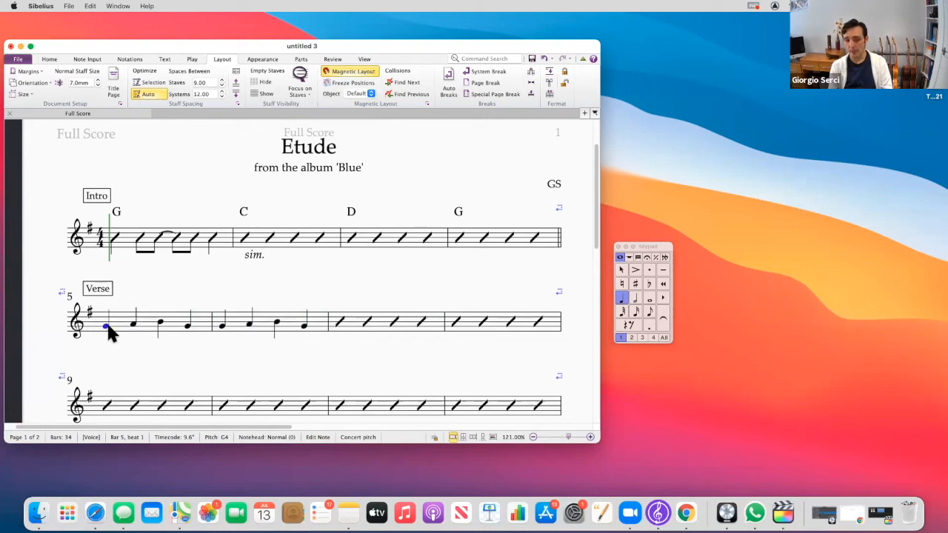
key("super+l")
type("he")
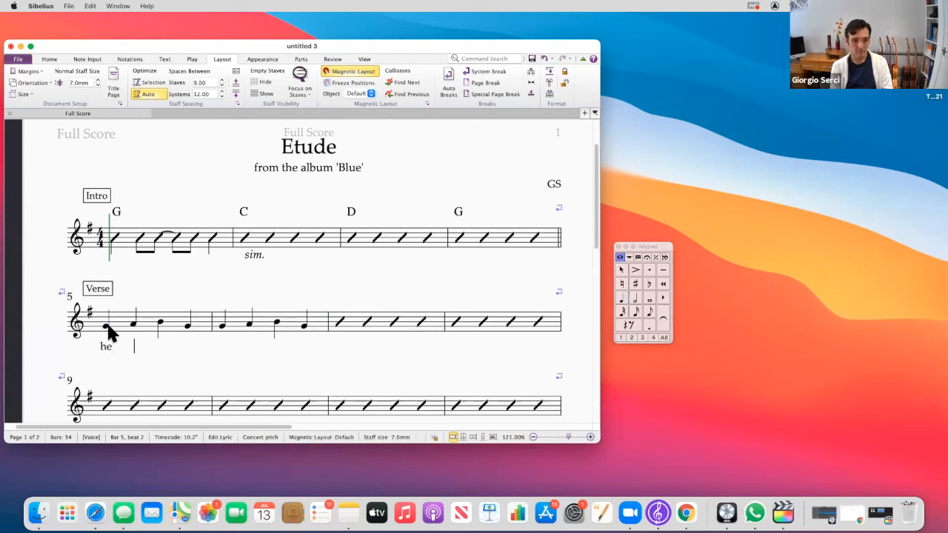
key("BackSpace")
key("BackSpace")
type("i ")
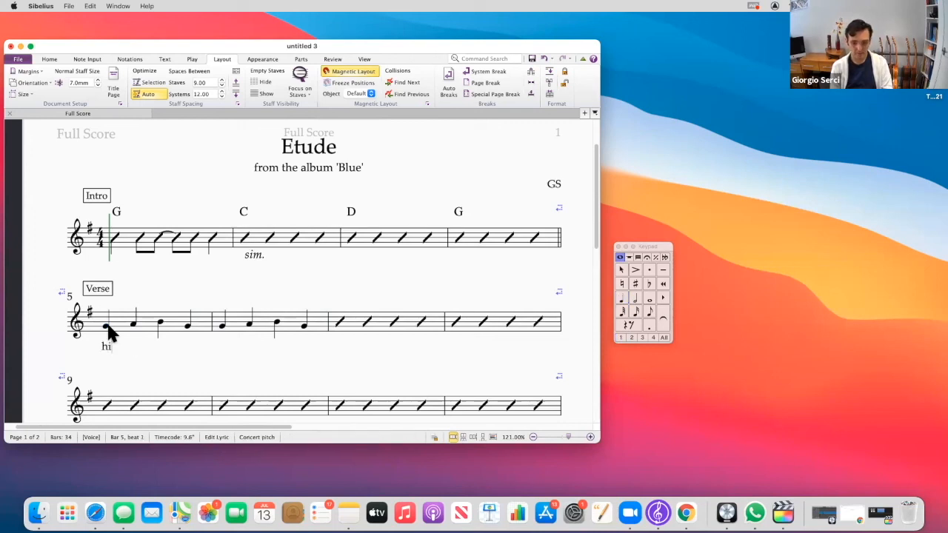
type("there")
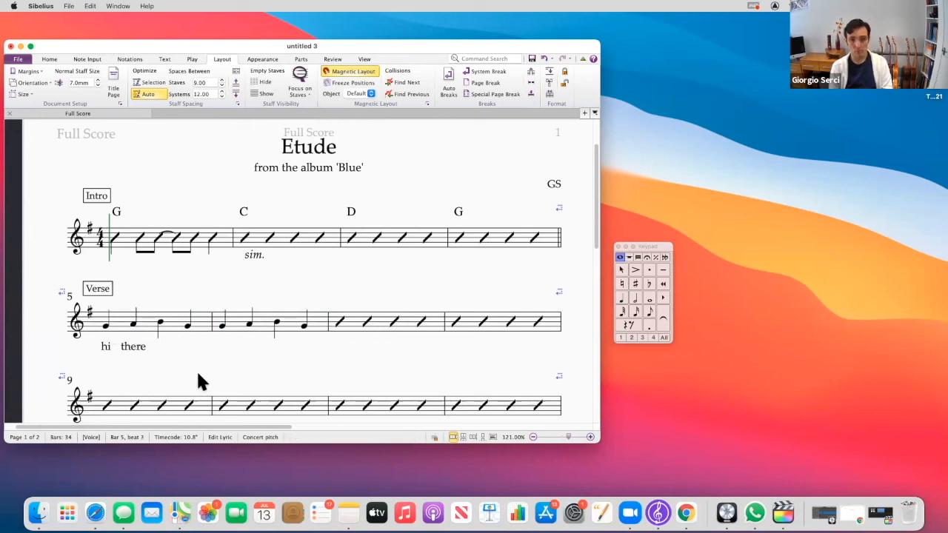
key("Escape")
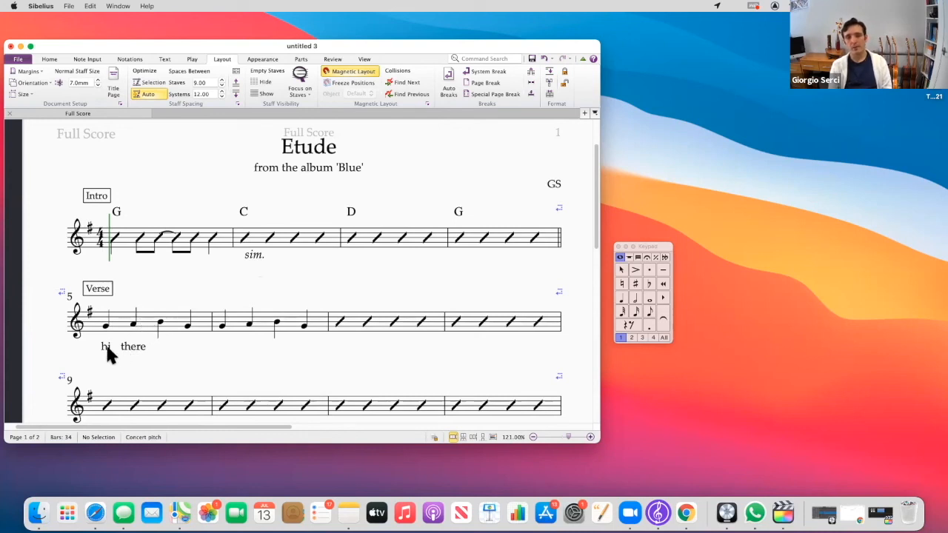
scroll(129, 310, "down", 1)
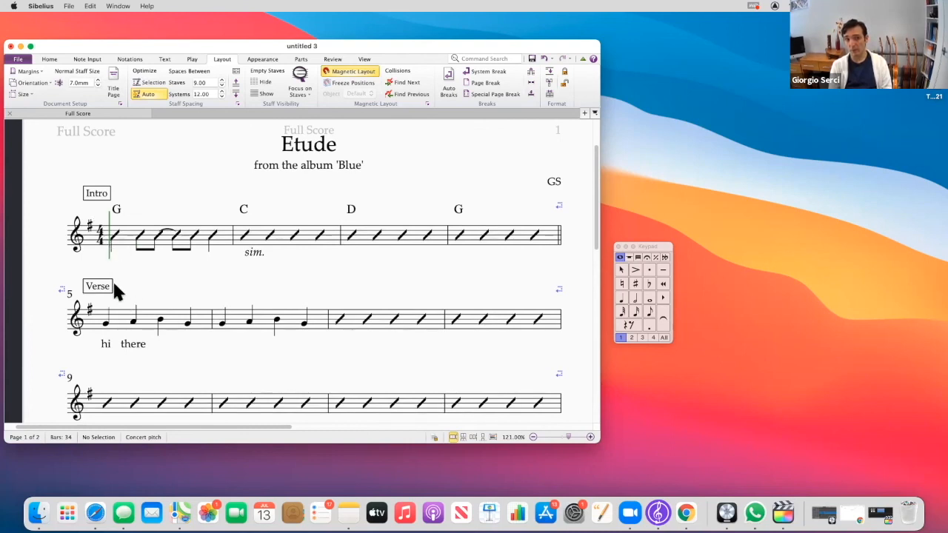
scroll(122, 289, "down", 5)
scroll(123, 290, "up", 8)
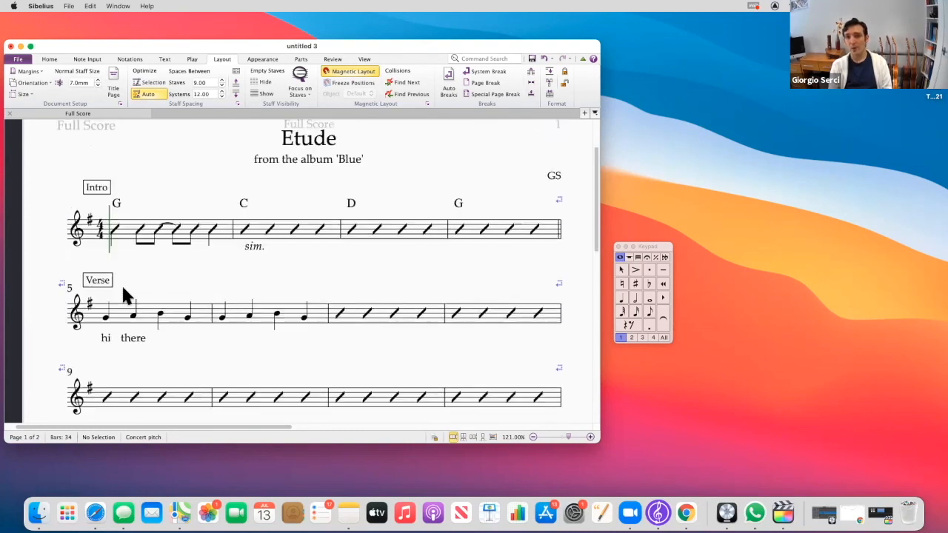